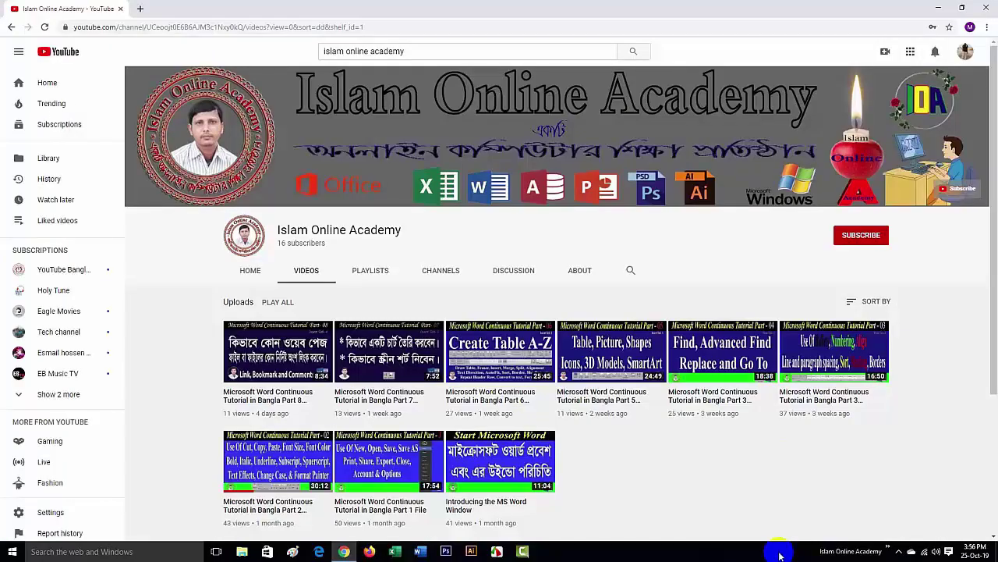
Subscribe to the Islam Online Academy channel and turn on notifications for all uploads.
{"action": "left_click", "coordinate": [859, 235]}
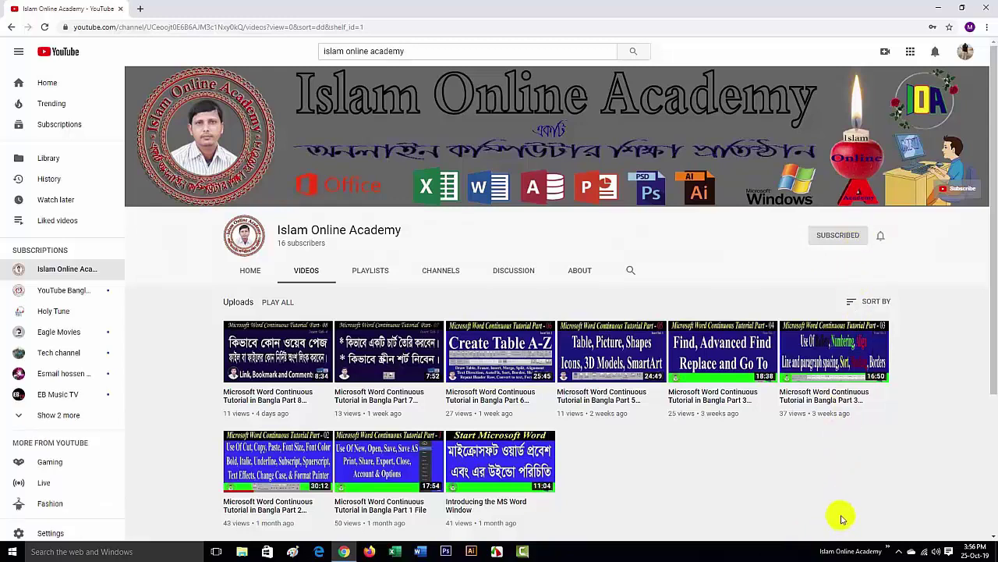
{"action": "left_click", "coordinate": [880, 235]}
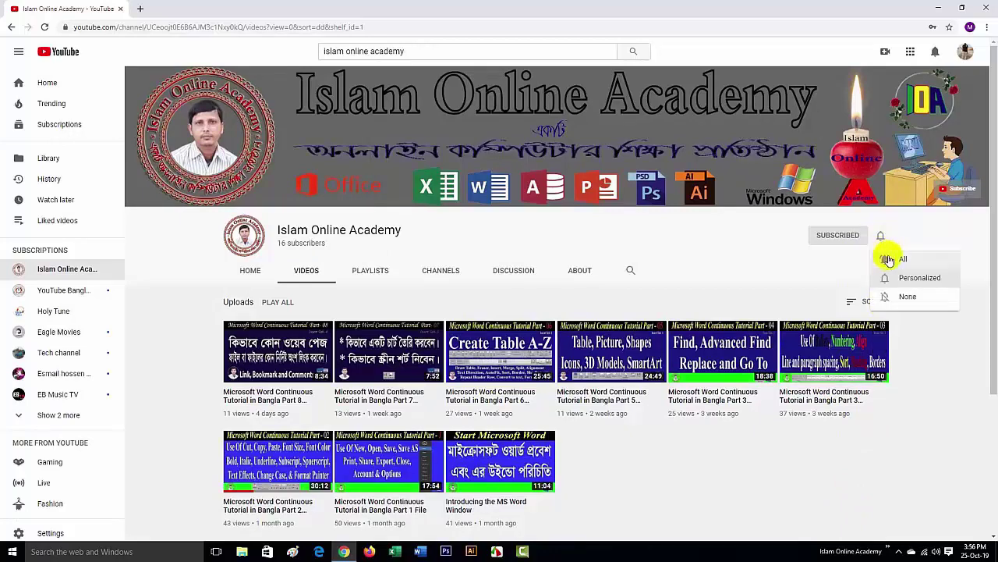
{"action": "left_click", "coordinate": [897, 259]}
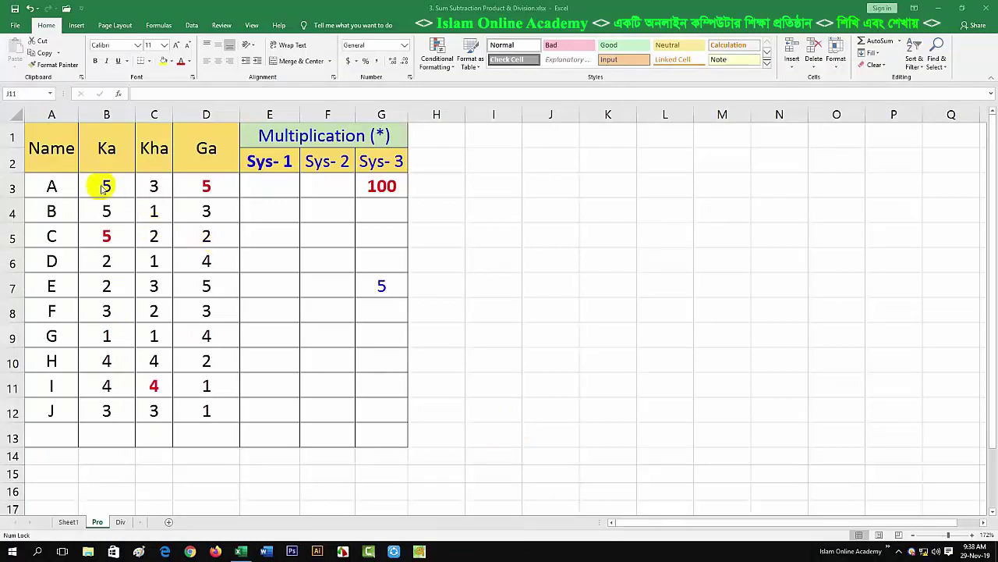
{"action": "left_click_drag", "start_coordinate": [104, 187], "coordinate": [216, 406]}
{"action": "left_click", "coordinate": [251, 191]}
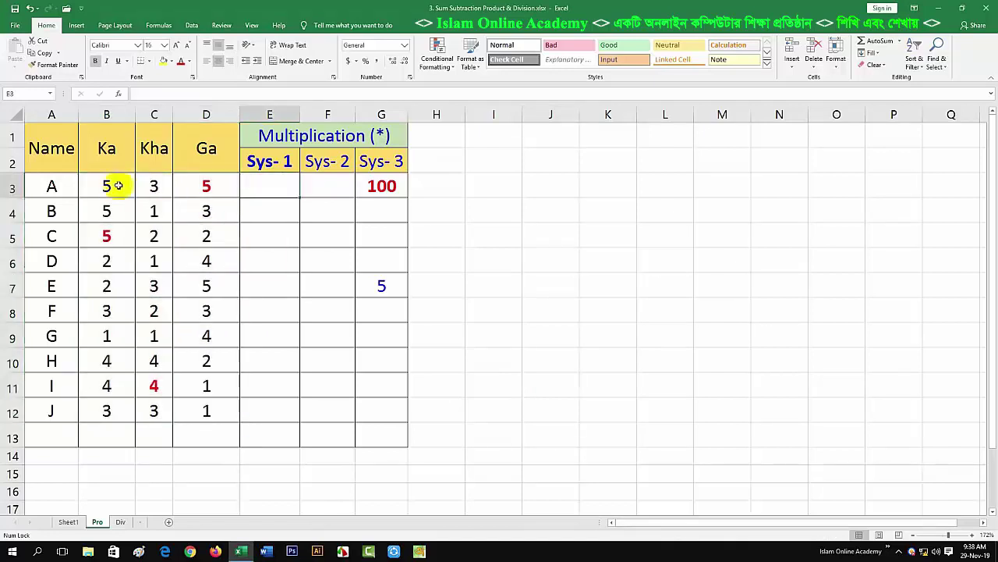
{"action": "left_click_drag", "start_coordinate": [118, 185], "coordinate": [238, 191]}
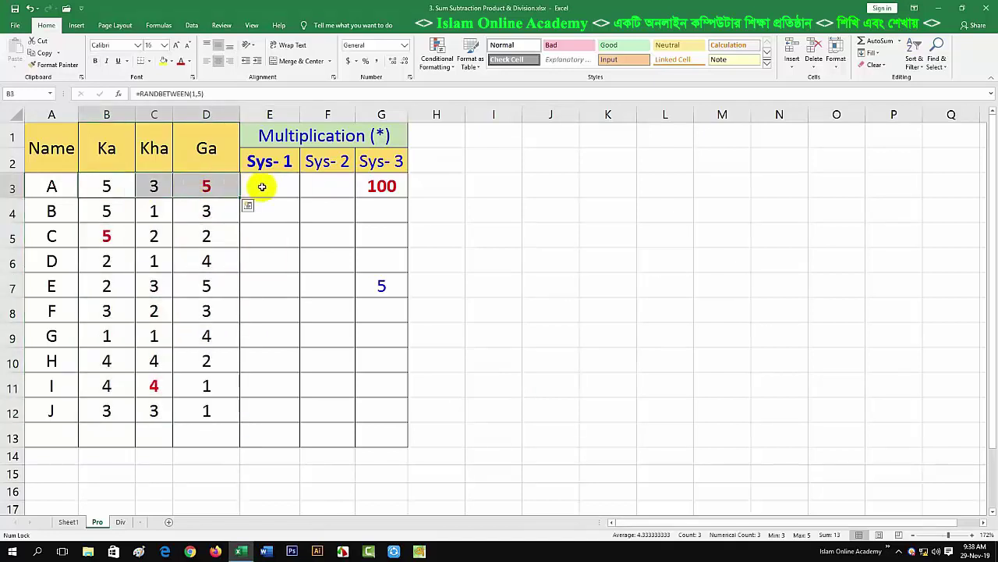
{"action": "left_click", "coordinate": [262, 186]}
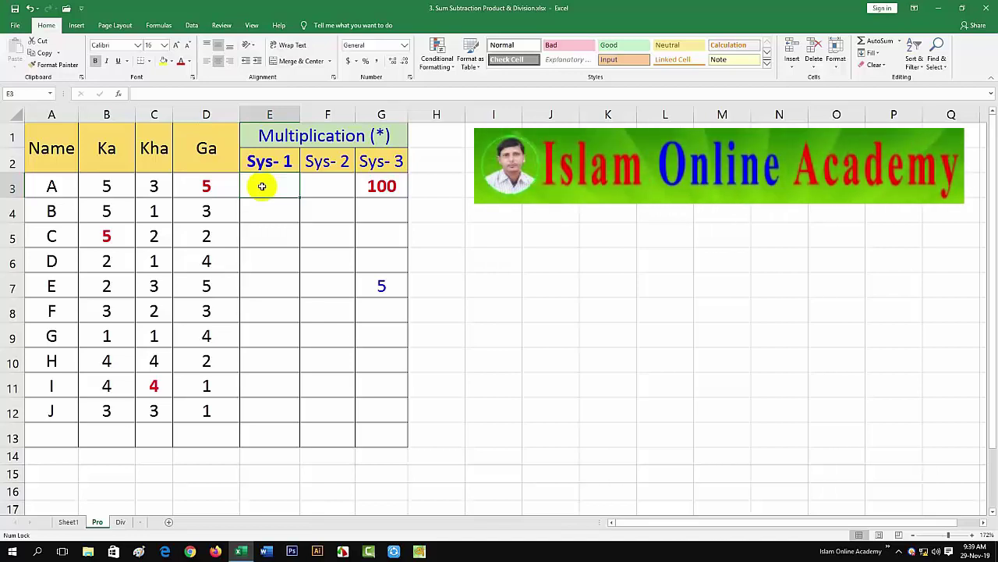
Enter =PRODUCT(B3:D3) in E3 and fill it down through E12.
{"action": "type", "text": "="}
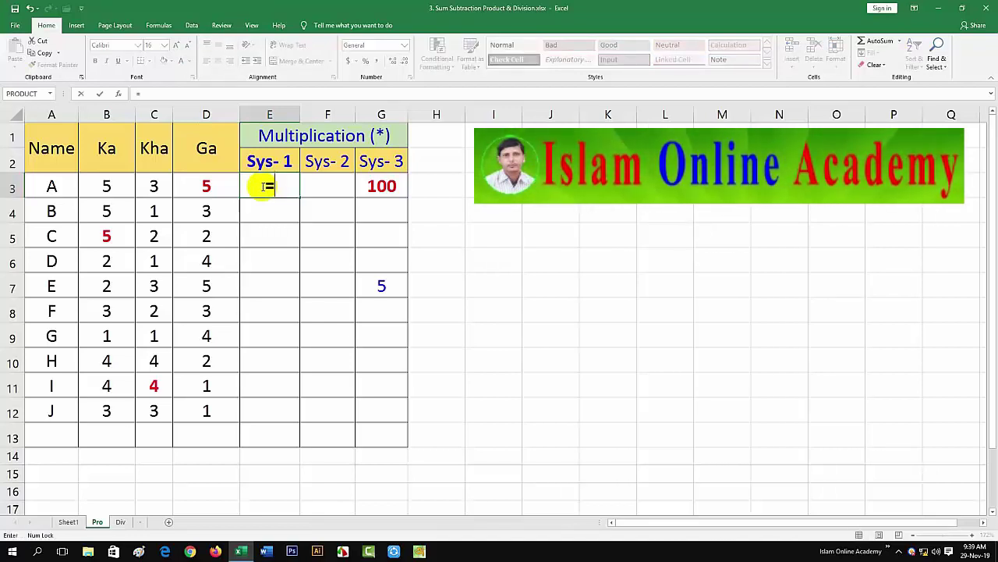
{"action": "type", "text": "pro"}
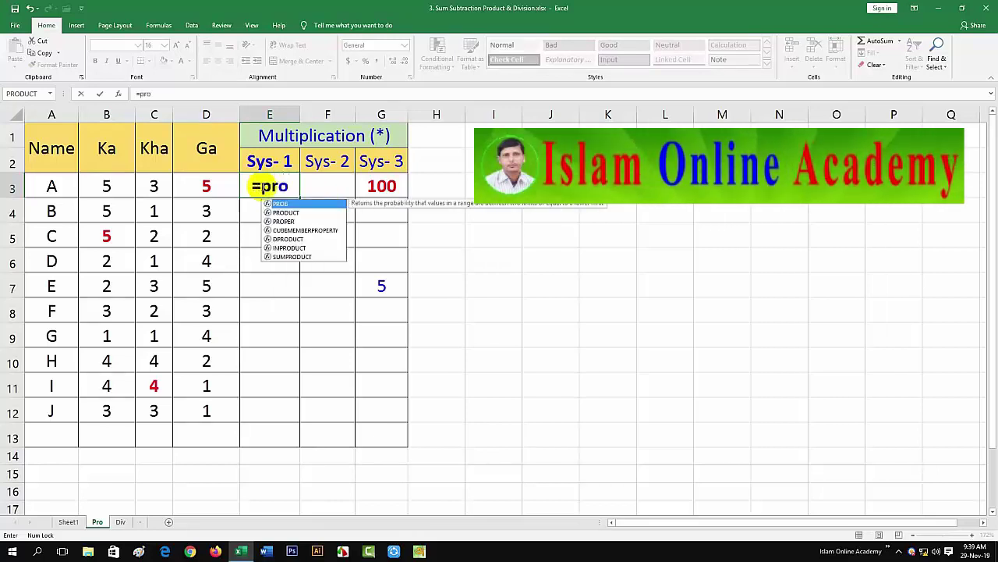
{"action": "type", "text": "d"}
{"action": "key", "text": "Tab"}
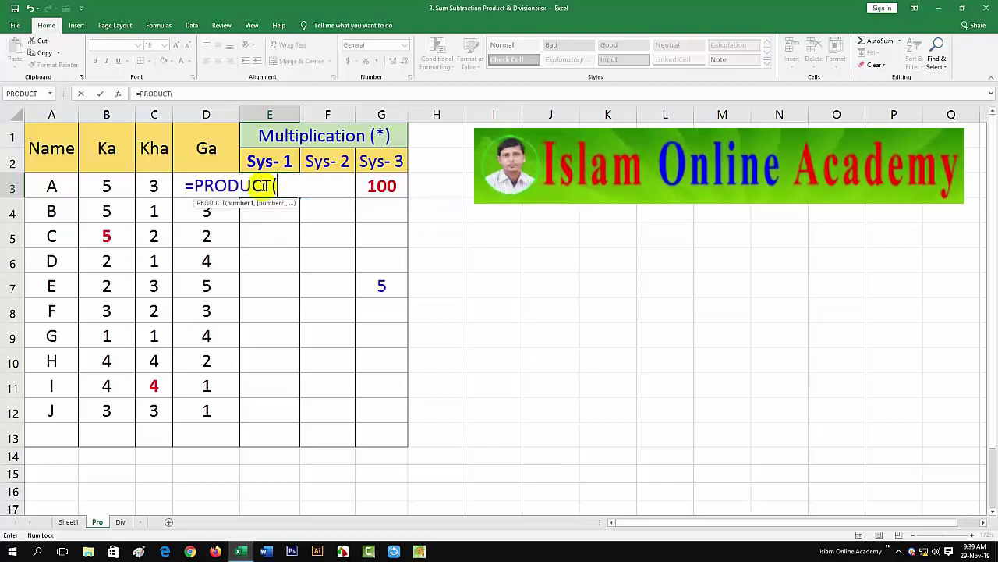
{"action": "left_click", "coordinate": [110, 186]}
{"action": "left_click_drag", "start_coordinate": [109, 186], "coordinate": [179, 185]}
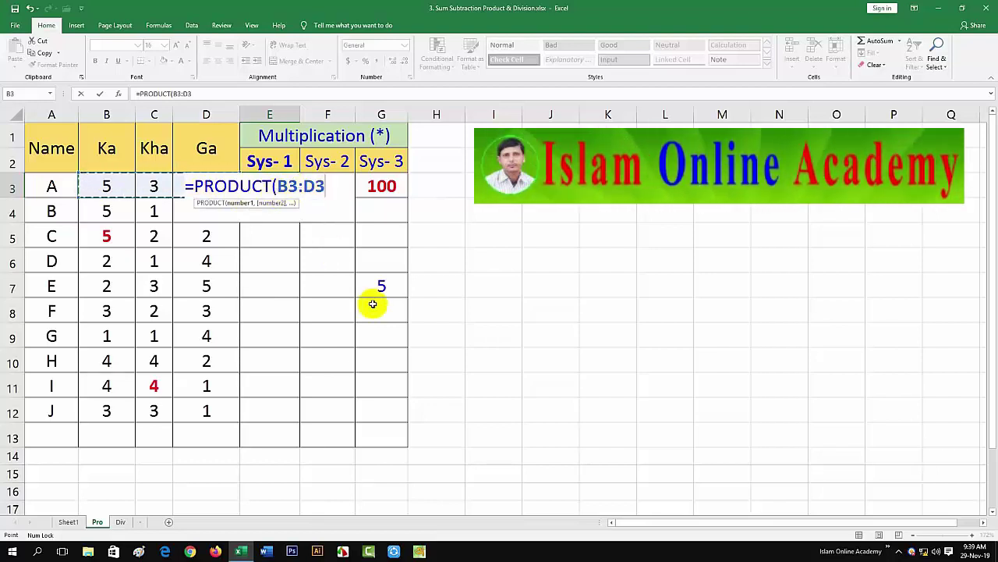
{"action": "type", "text": ")"}
{"action": "key", "text": "Return"}
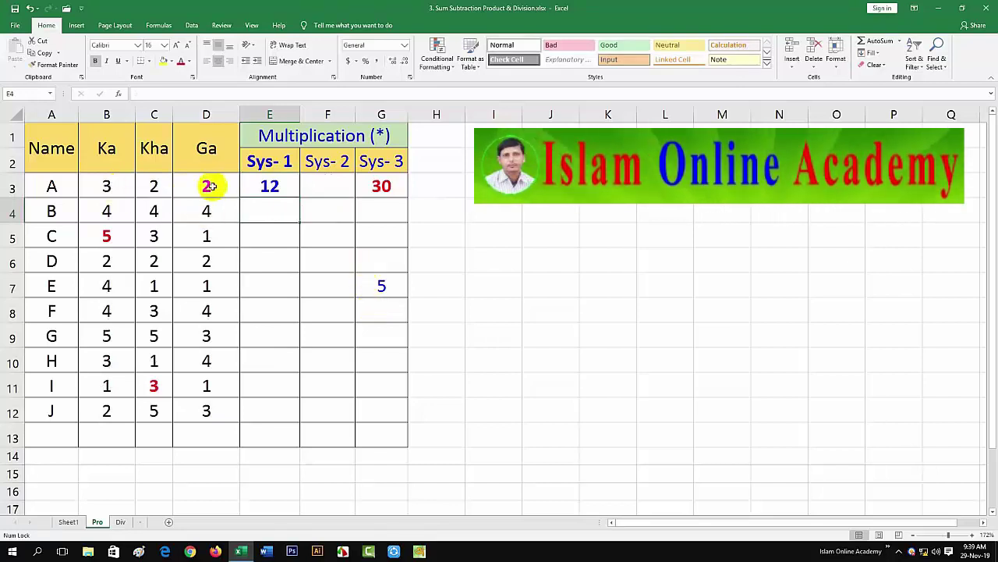
{"action": "left_click", "coordinate": [266, 188]}
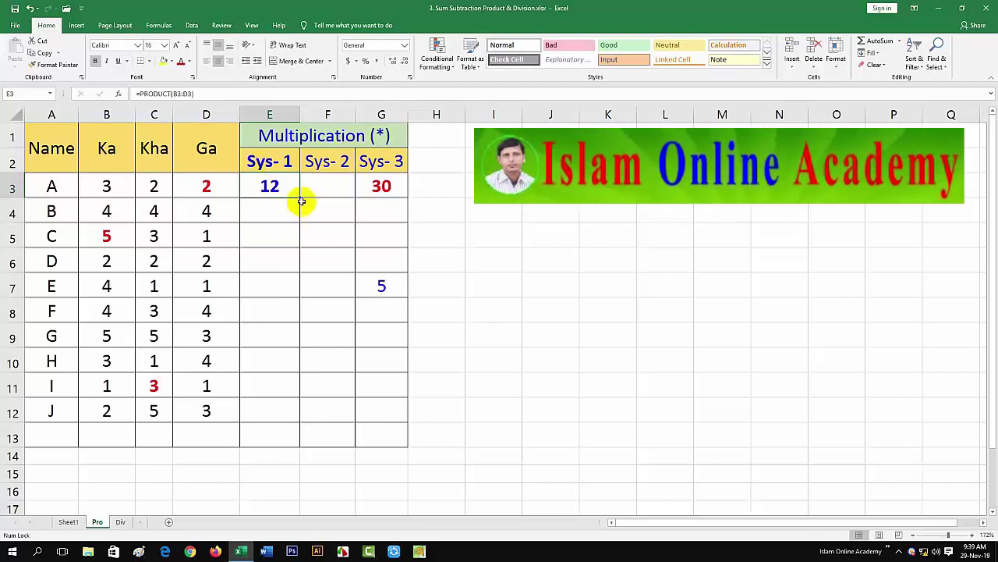
{"action": "double_click", "coordinate": [300, 197]}
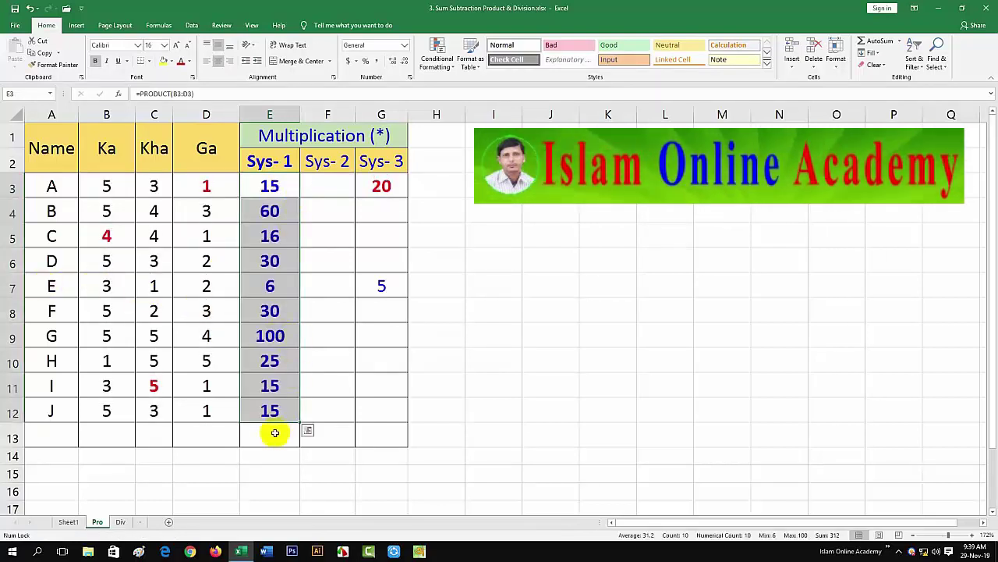
Put =PRODUCT(B3:B12) in B13 and copy it across to G13.
{"action": "left_click", "coordinate": [154, 335]}
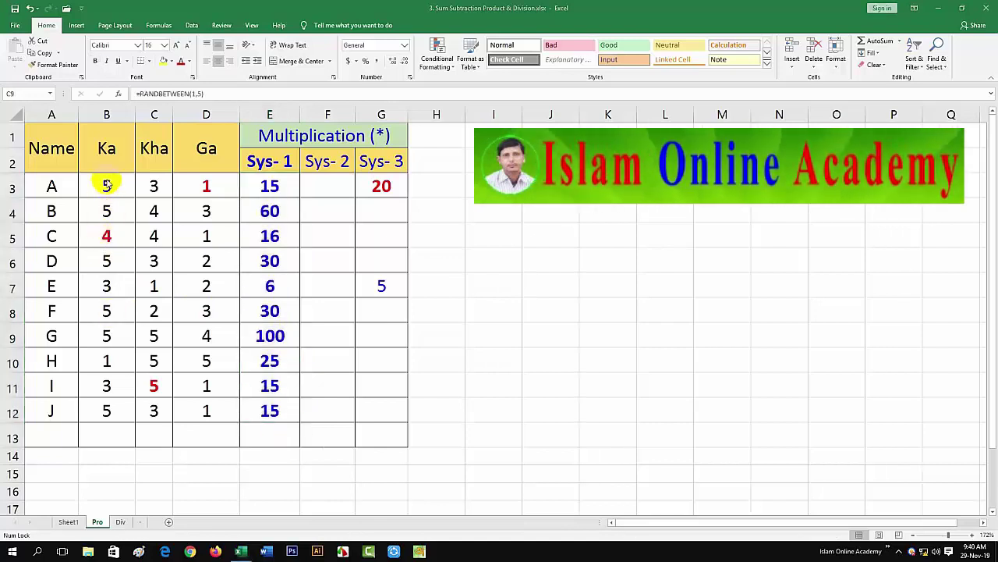
{"action": "left_click_drag", "start_coordinate": [104, 186], "coordinate": [107, 422]}
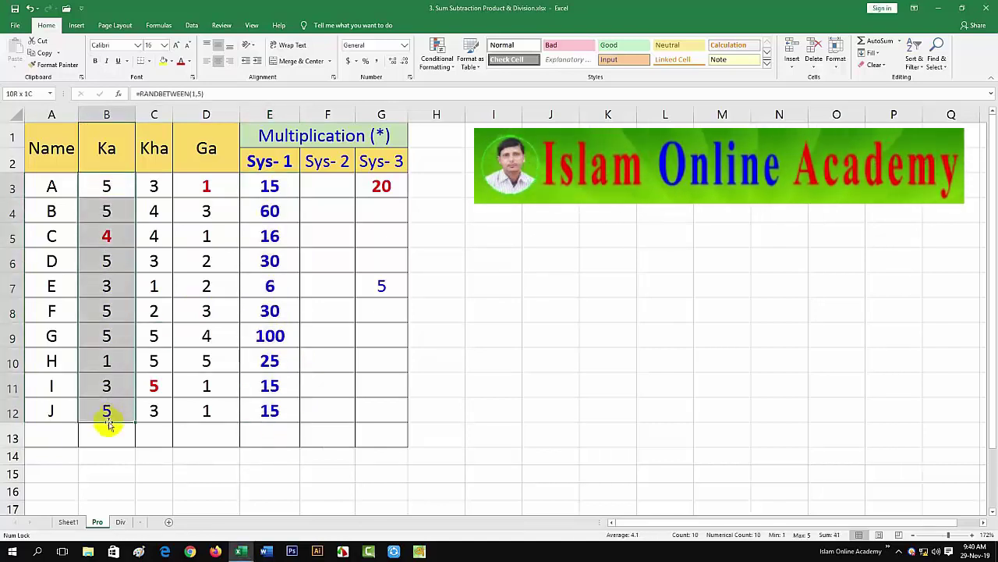
{"action": "left_click", "coordinate": [107, 435]}
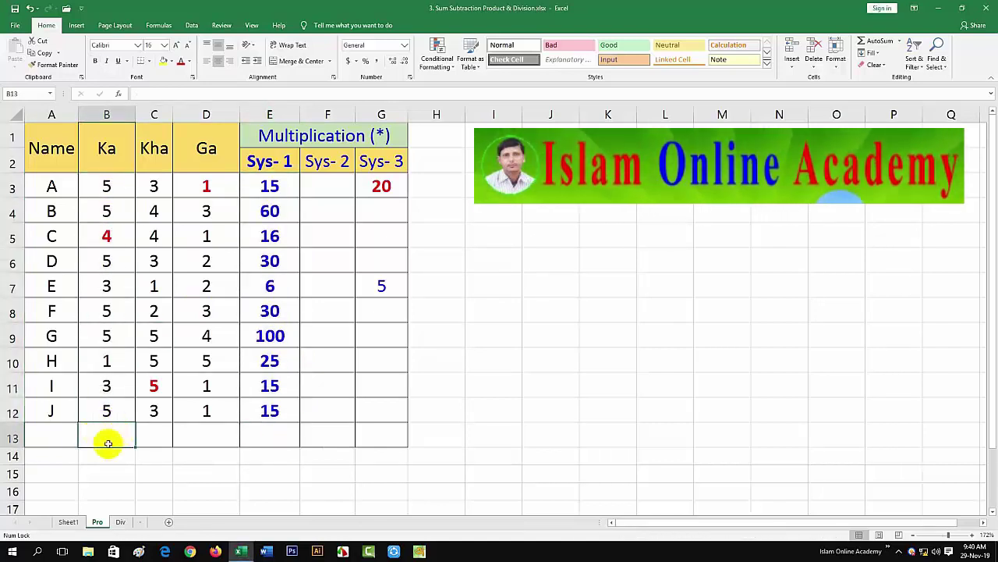
{"action": "type", "text": "="}
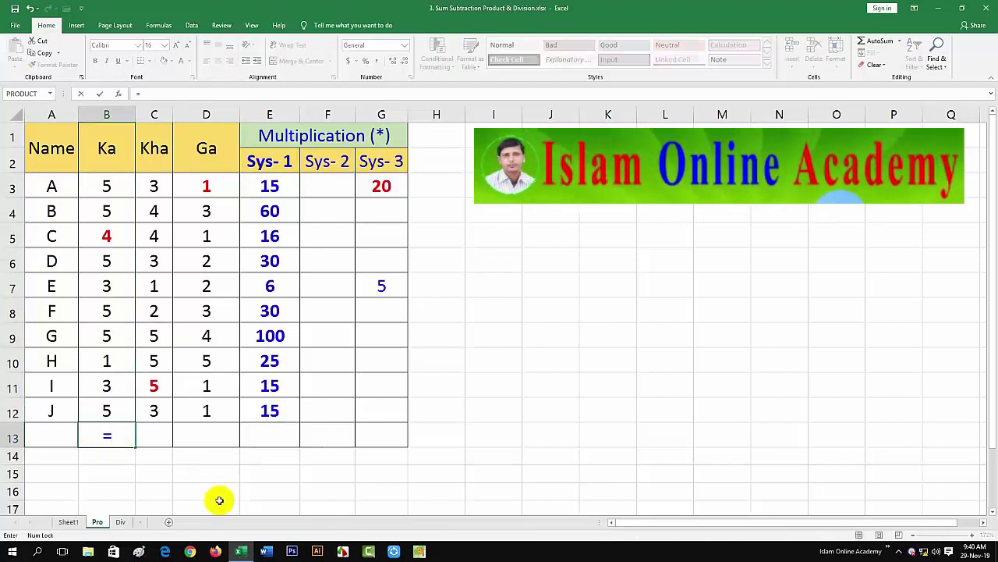
{"action": "type", "text": "prod"}
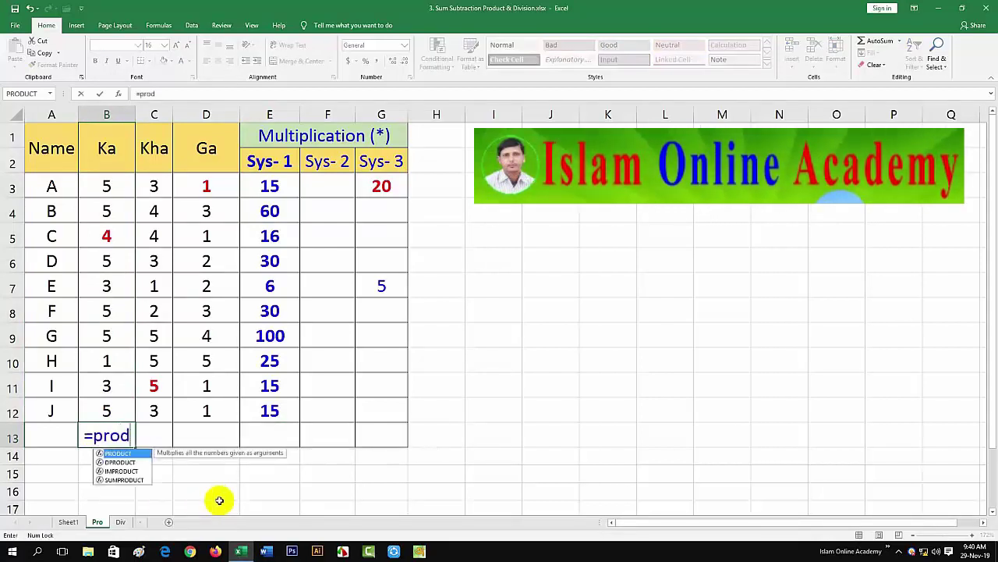
{"action": "key", "text": "Tab"}
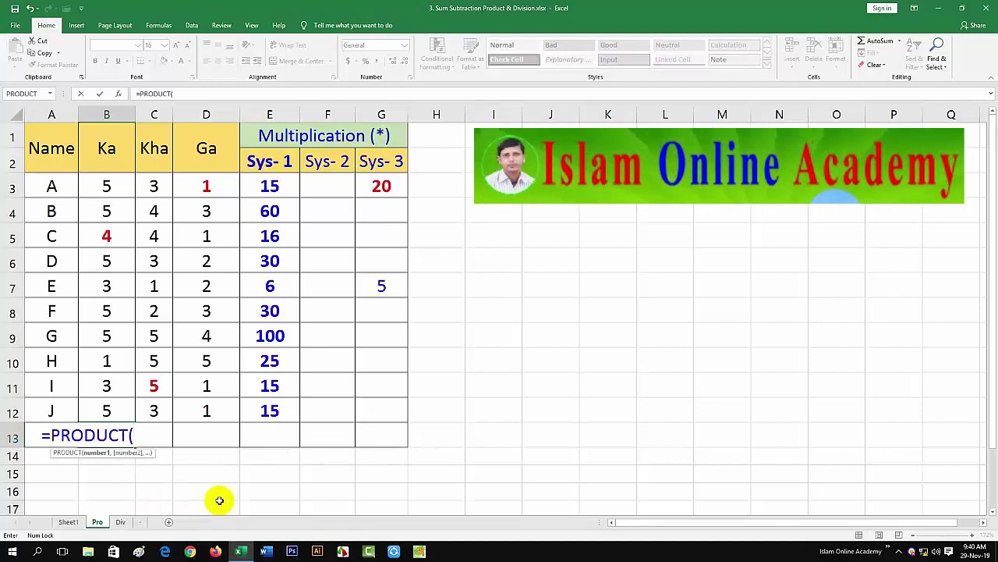
{"action": "left_click_drag", "start_coordinate": [106, 185], "coordinate": [122, 408]}
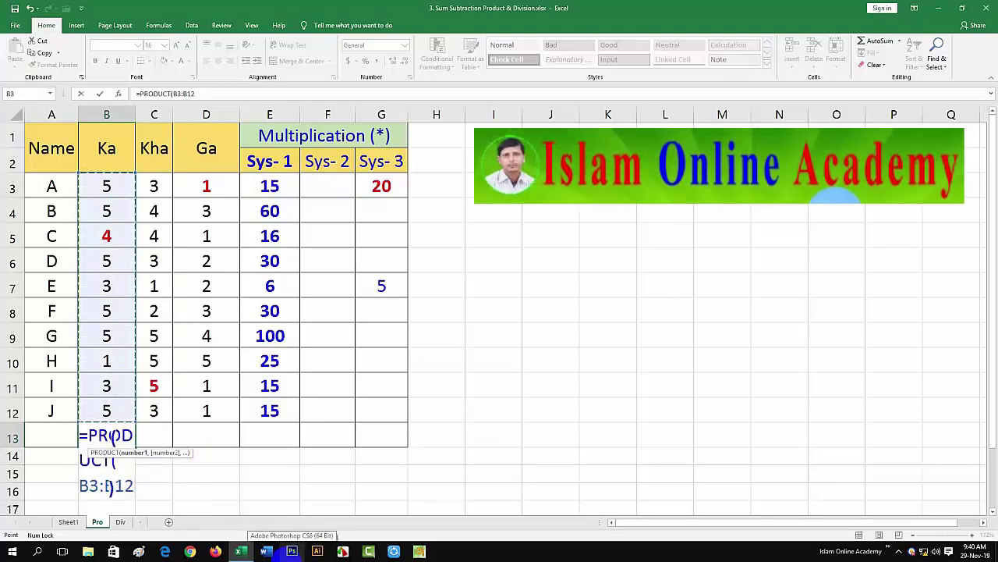
{"action": "key", "text": "Return"}
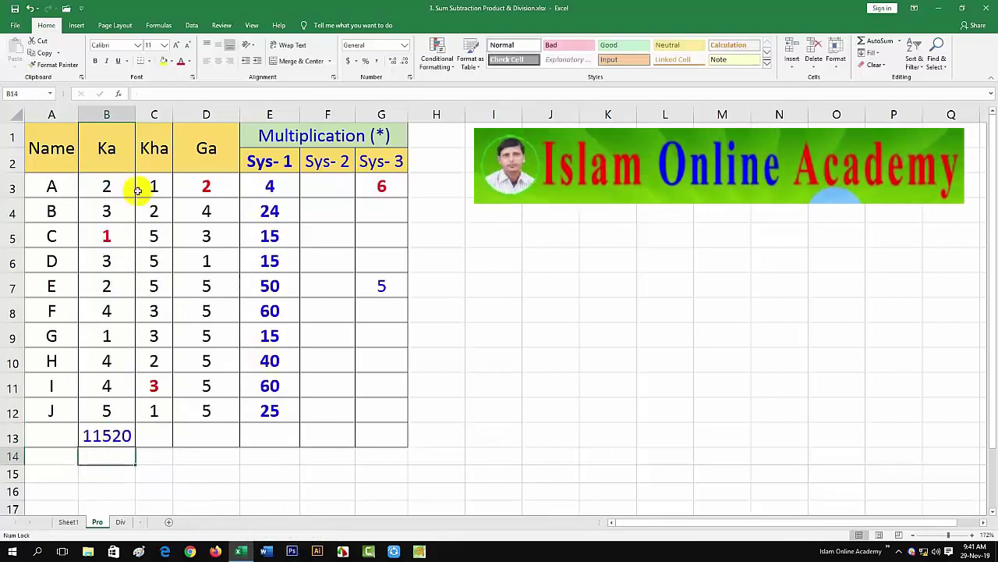
{"action": "left_click", "coordinate": [115, 438]}
{"action": "left_click_drag", "start_coordinate": [135, 447], "coordinate": [384, 462]}
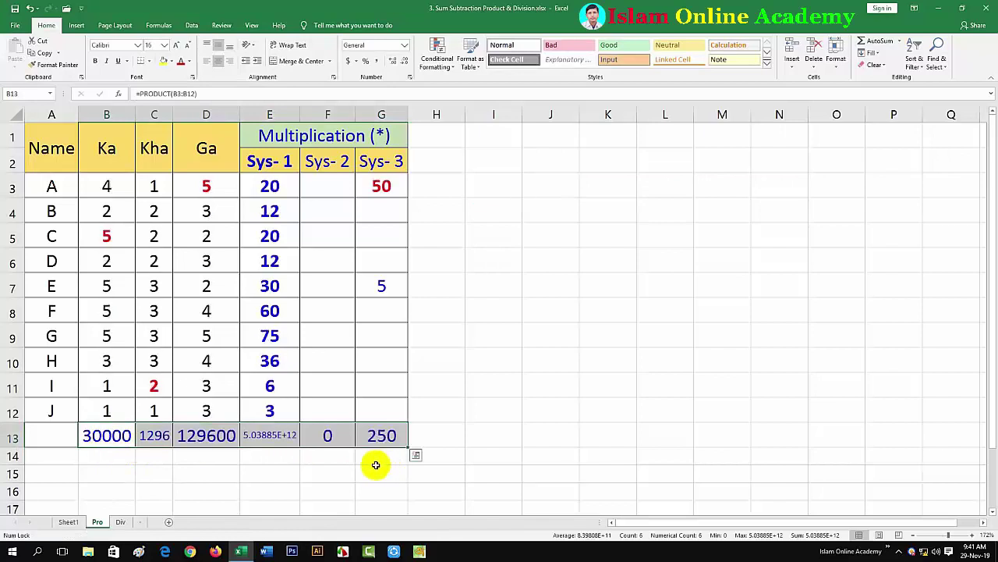
Widen column E and format the E13 product as Number with two decimals.
{"action": "left_click", "coordinate": [475, 445]}
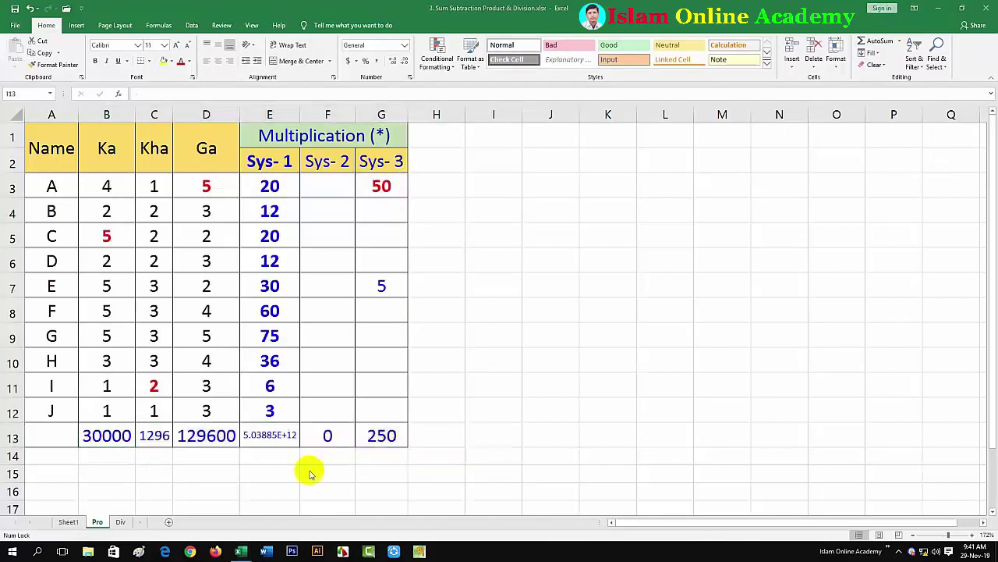
{"action": "double_click", "coordinate": [300, 114]}
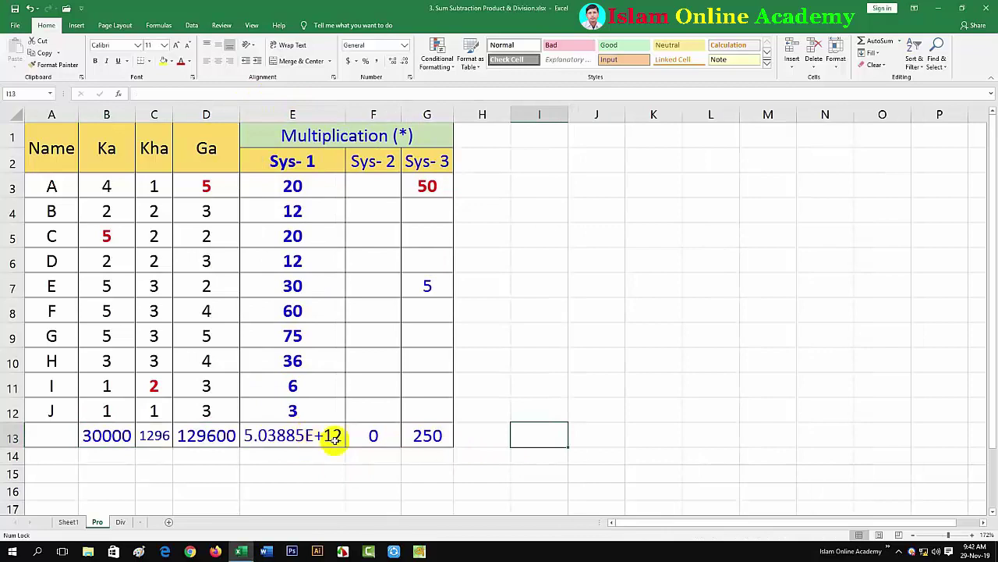
{"action": "left_click", "coordinate": [291, 437]}
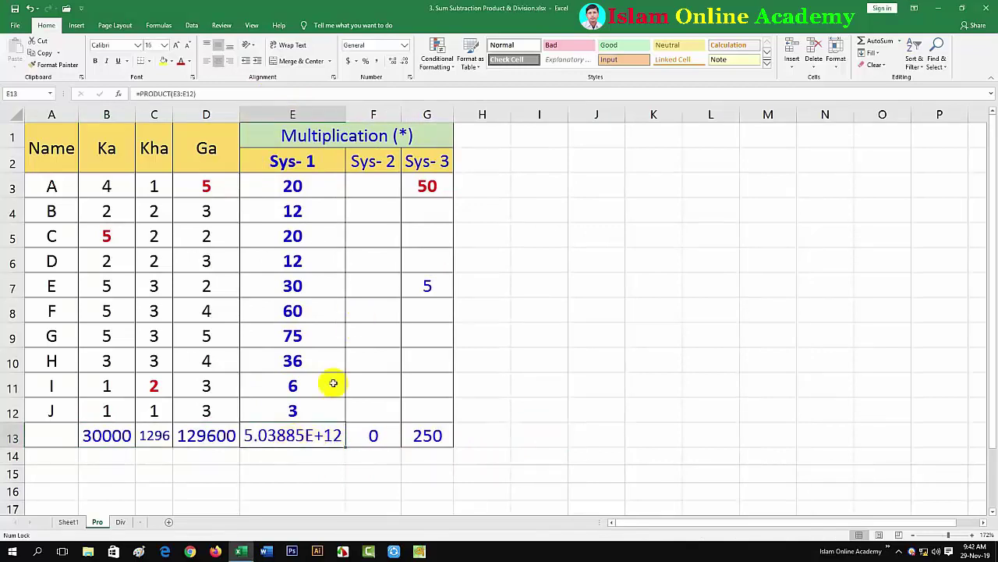
{"action": "left_click", "coordinate": [405, 47]}
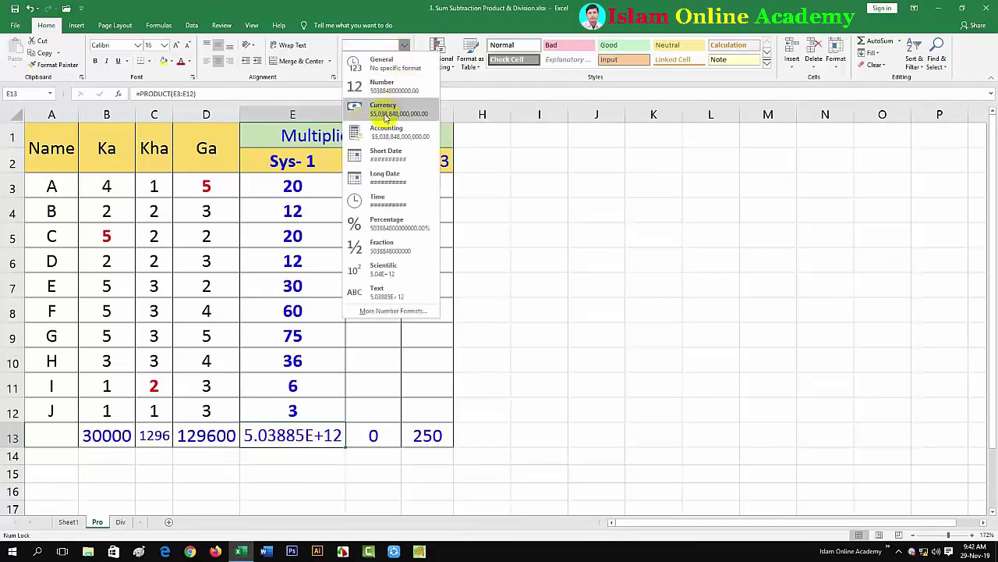
{"action": "left_click", "coordinate": [381, 86]}
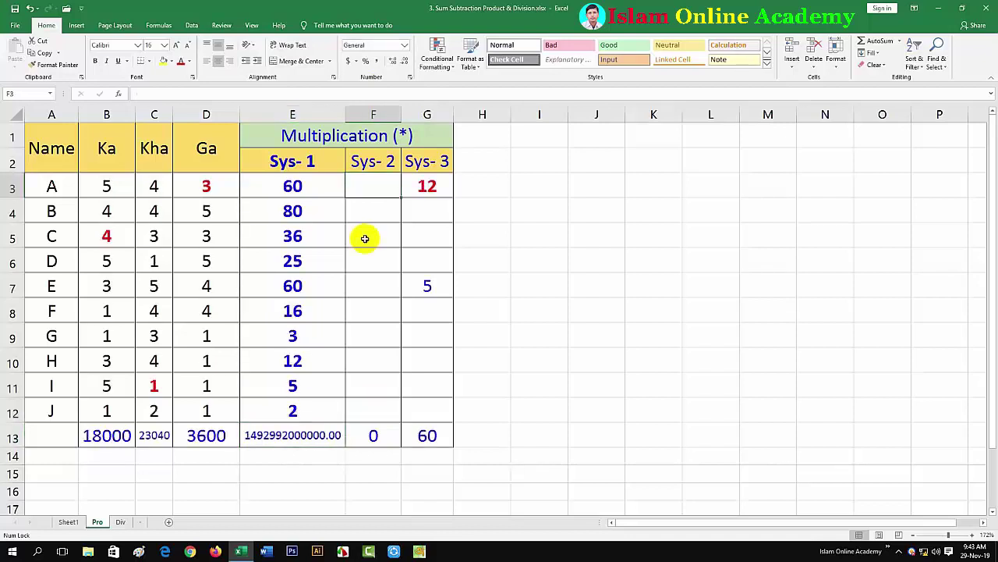
Enter =B3*C3*D3 in F3 and fill it down through F12.
{"action": "type", "text": "="}
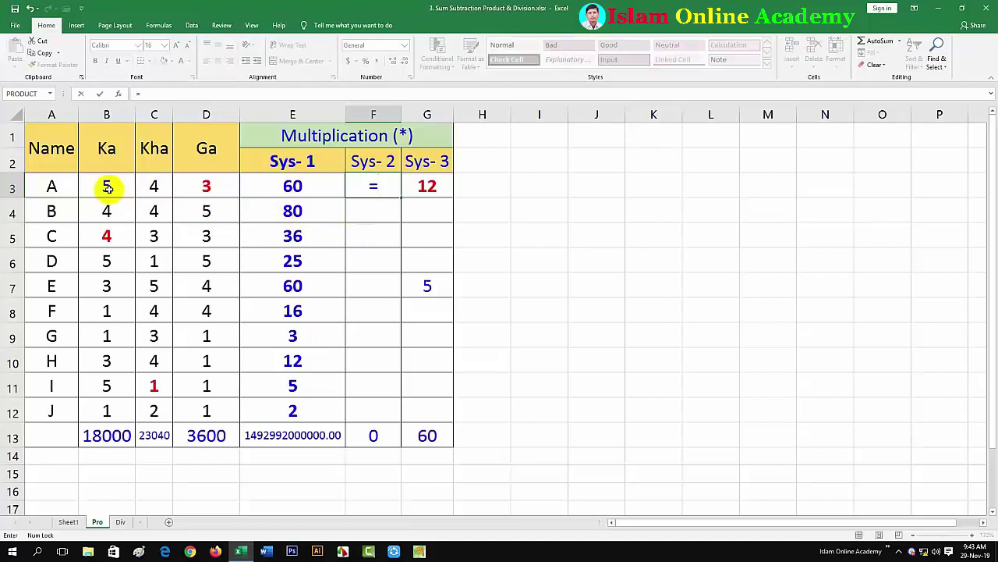
{"action": "left_click", "coordinate": [107, 187]}
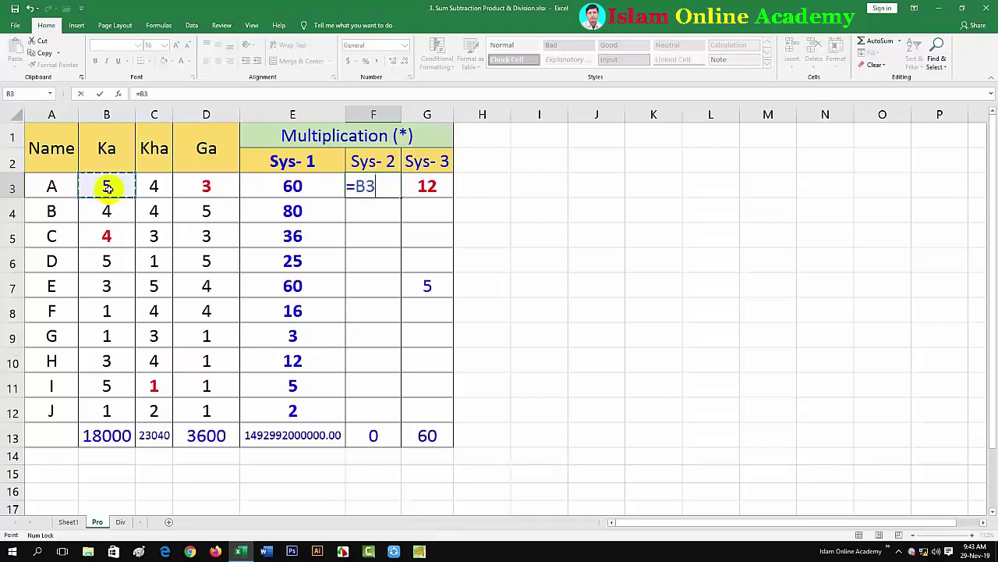
{"action": "type", "text": "*"}
{"action": "left_click", "coordinate": [155, 185]}
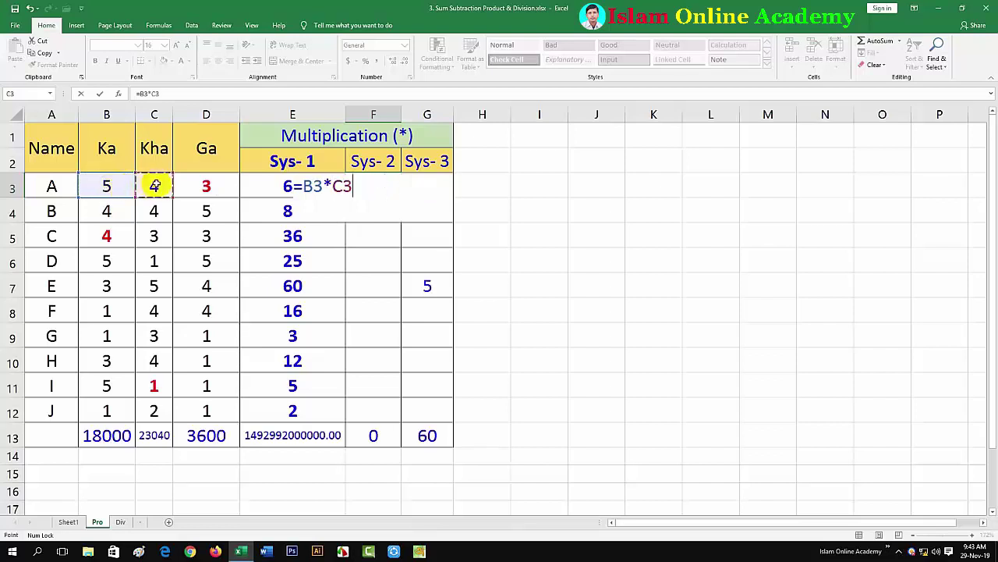
{"action": "type", "text": "*"}
{"action": "left_click", "coordinate": [208, 187]}
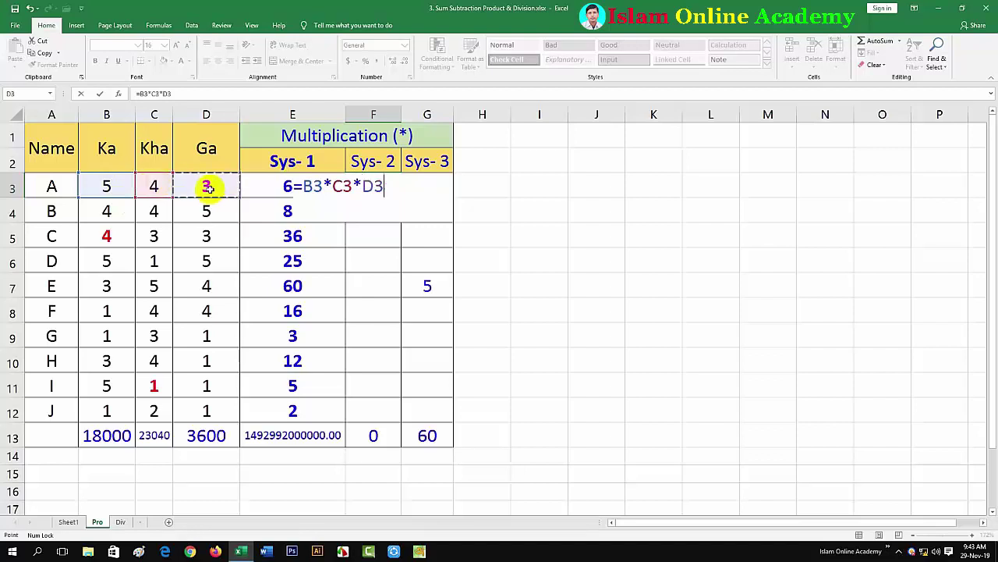
{"action": "key", "text": "Return"}
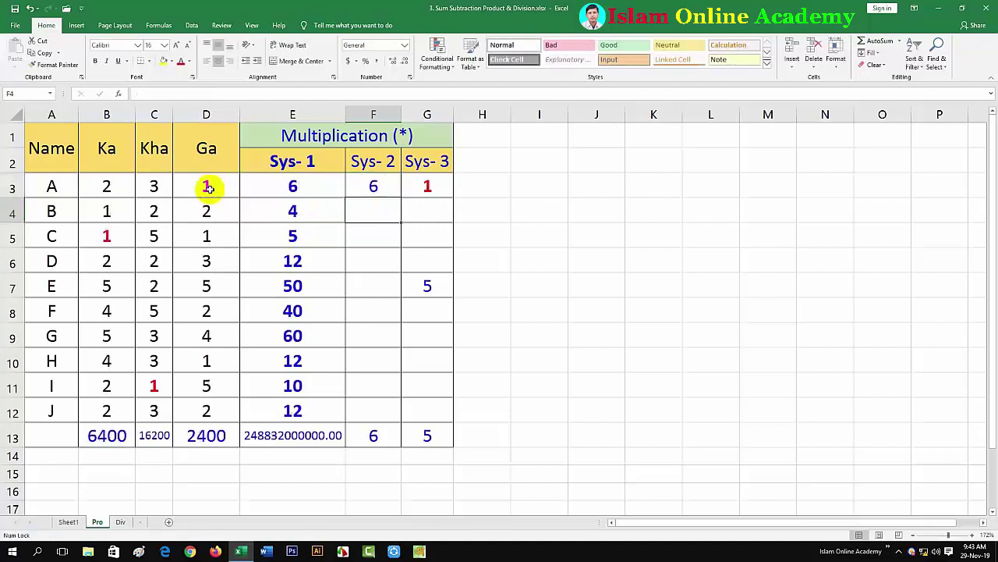
{"action": "left_click", "coordinate": [360, 187]}
{"action": "double_click", "coordinate": [400, 199]}
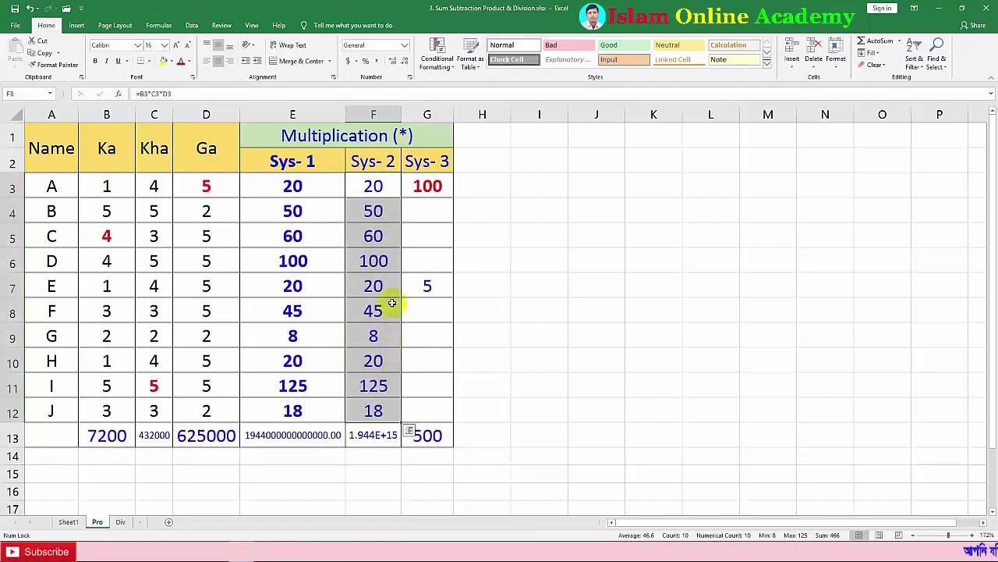
{"action": "left_click", "coordinate": [433, 226]}
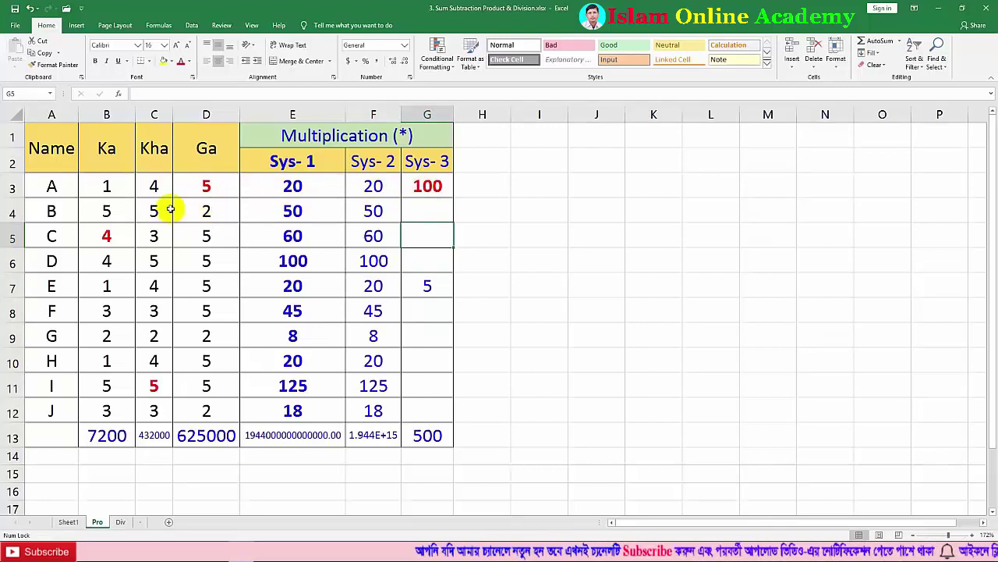
{"action": "left_click", "coordinate": [197, 191]}
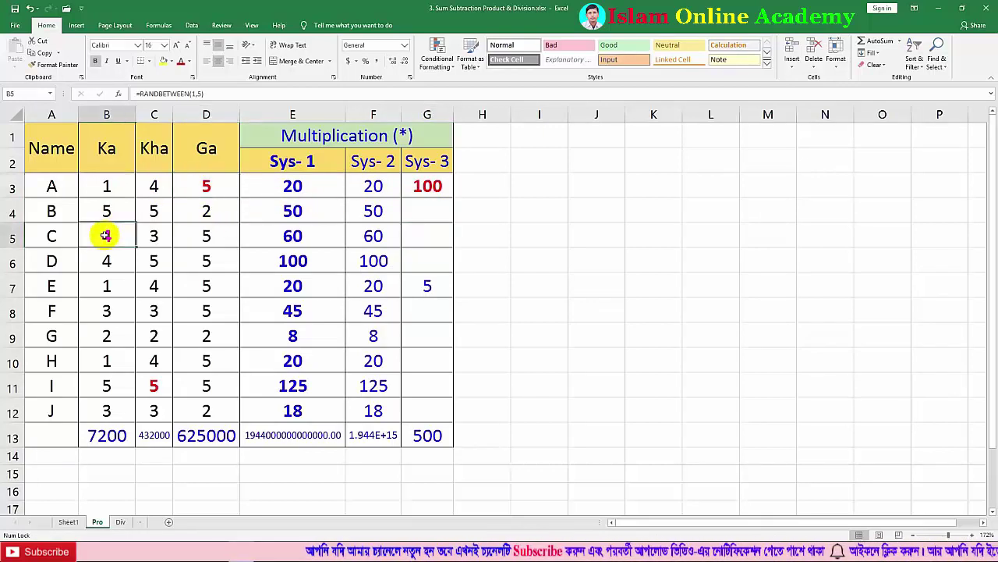
Replace G3's formula with =D3*B5*C11 so it shows 40.
{"action": "left_click", "coordinate": [158, 386]}
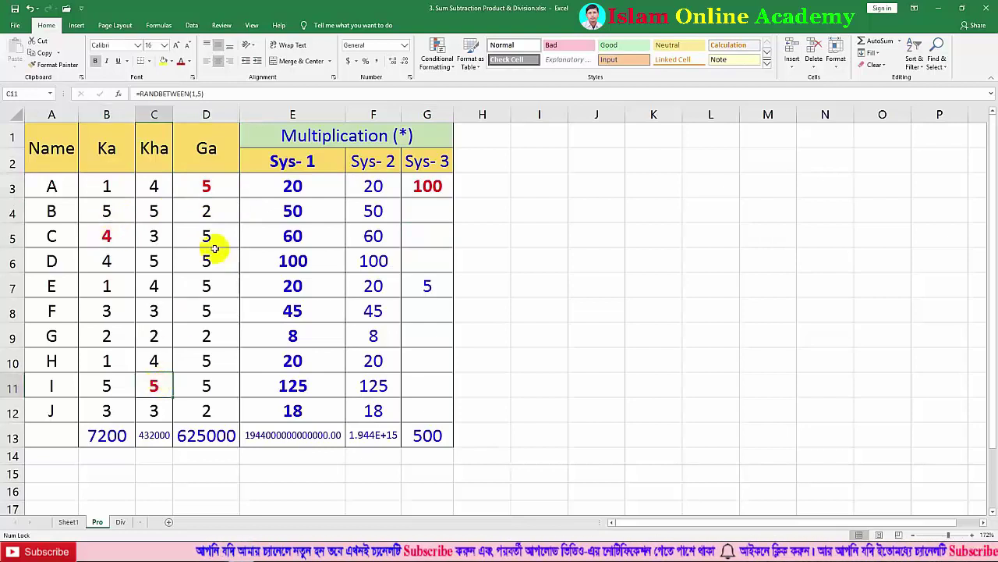
{"action": "left_click", "coordinate": [429, 187]}
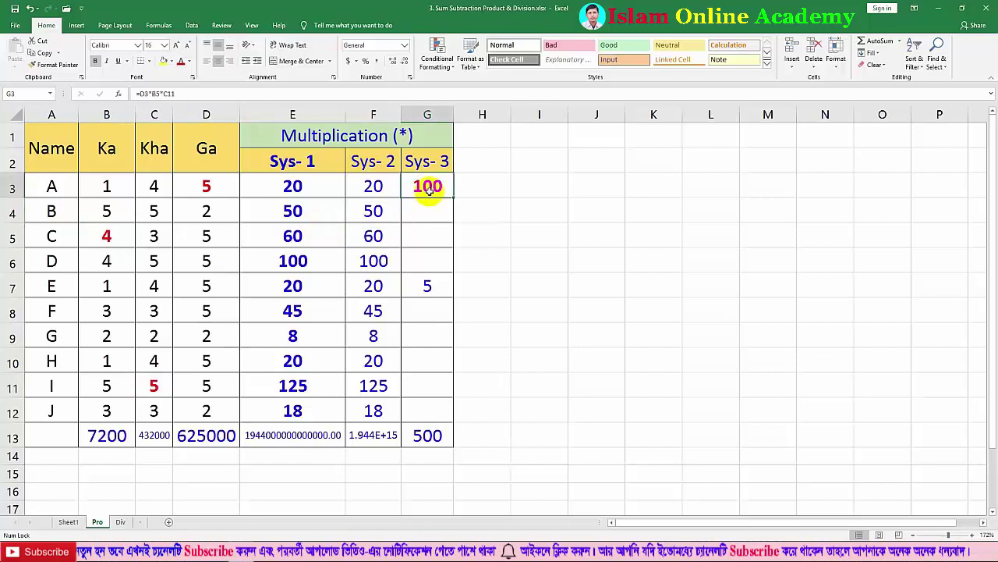
{"action": "key", "text": "Delete"}
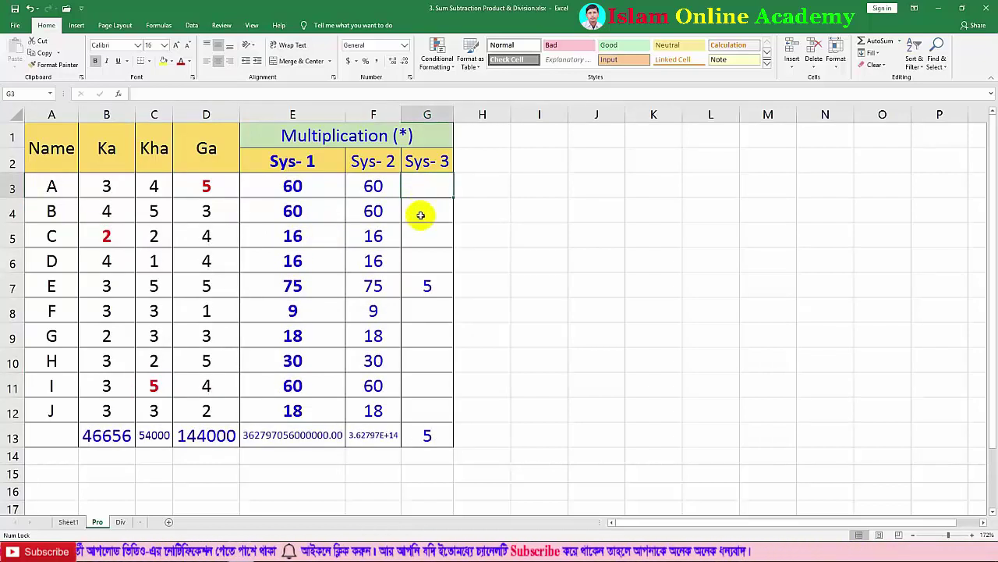
{"action": "type", "text": "="}
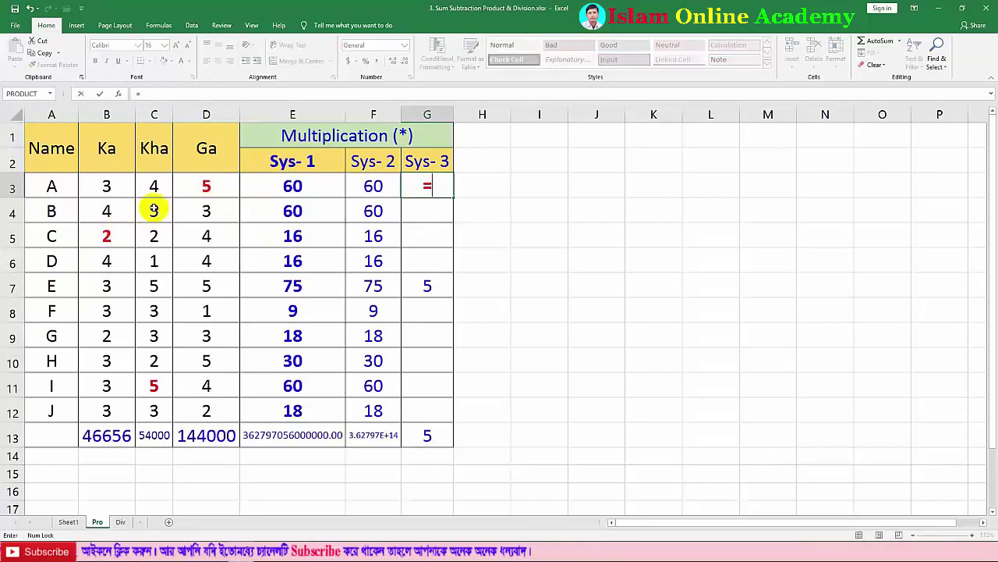
{"action": "left_click", "coordinate": [197, 188]}
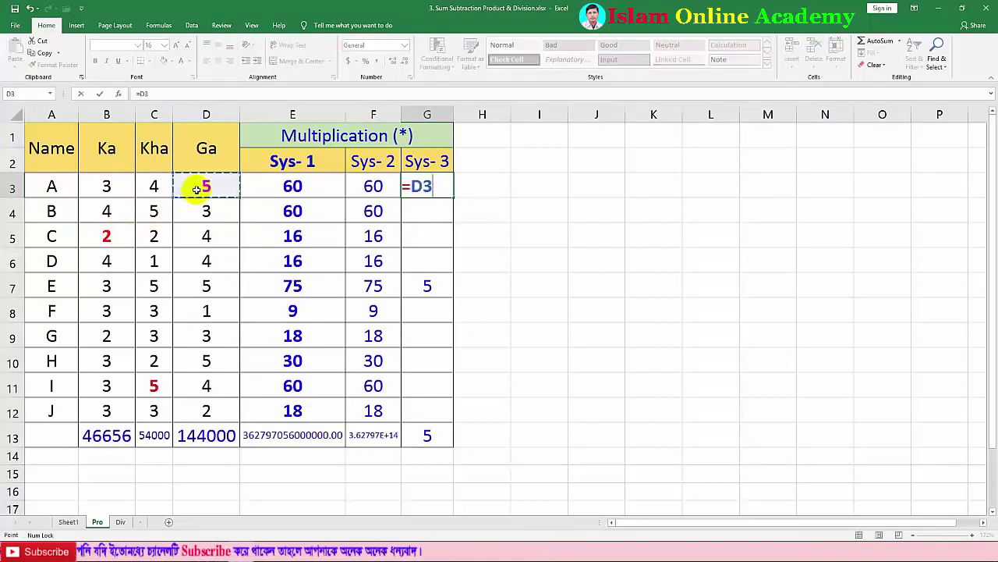
{"action": "type", "text": "*"}
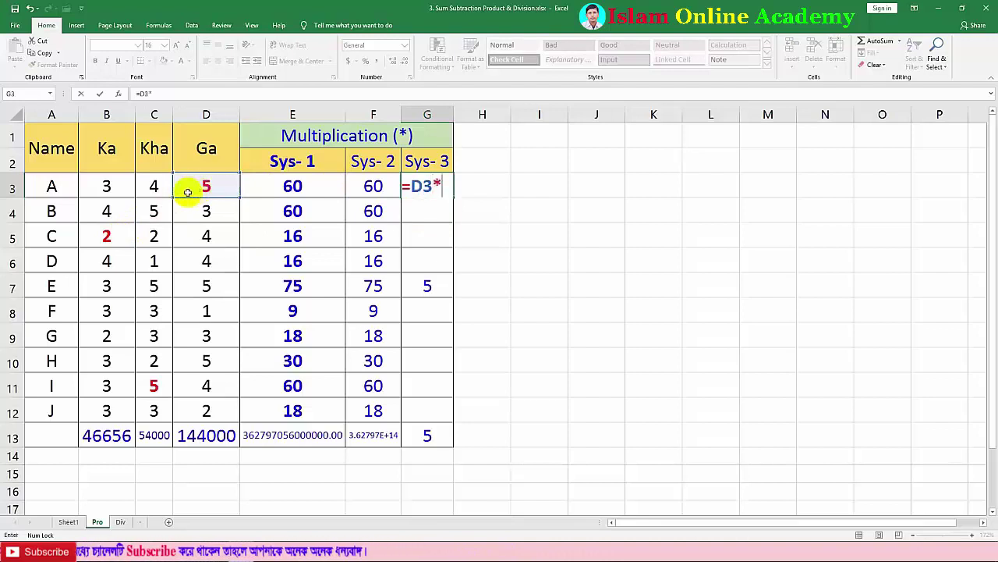
{"action": "left_click", "coordinate": [92, 240]}
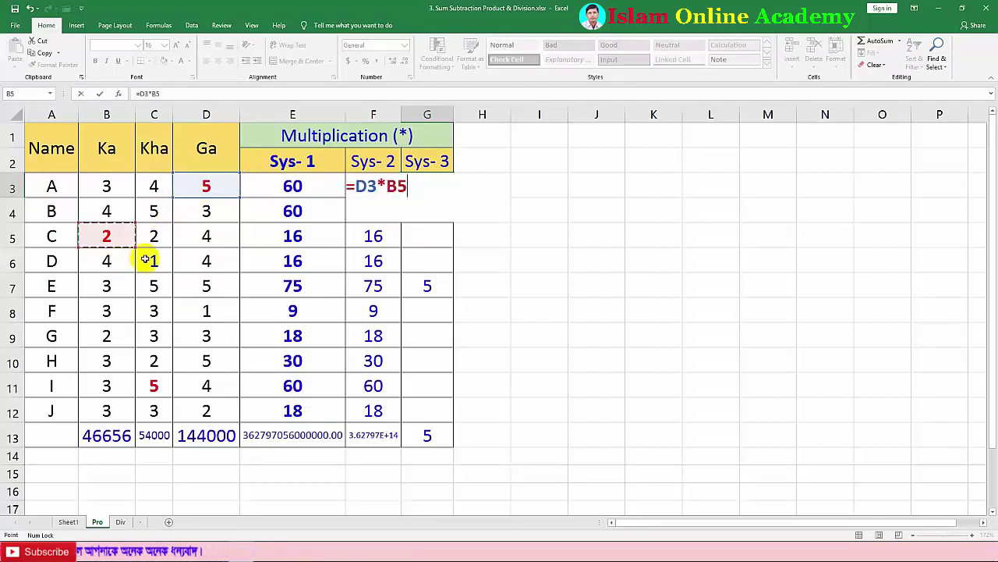
{"action": "type", "text": "*"}
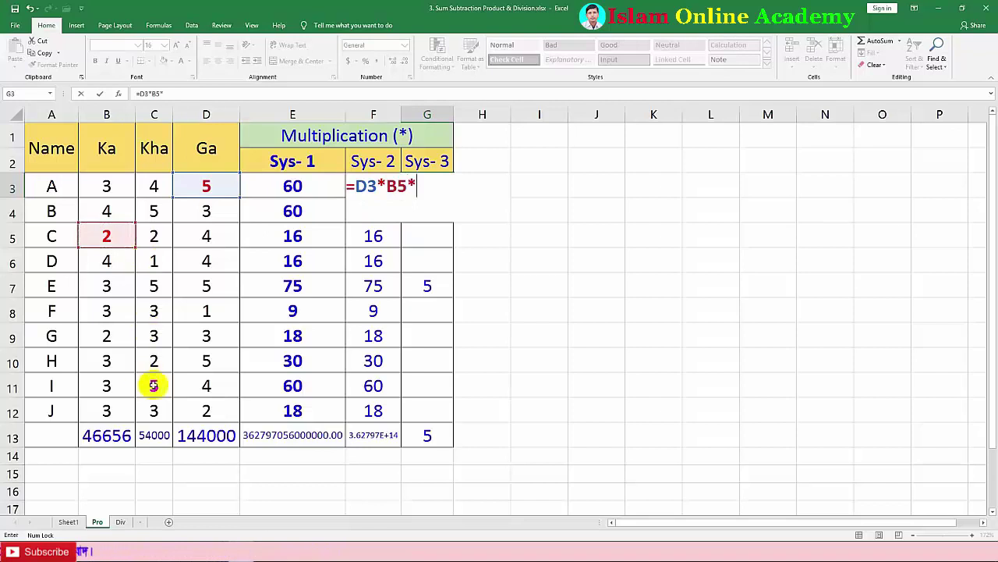
{"action": "left_click", "coordinate": [154, 386]}
{"action": "key", "text": "Return"}
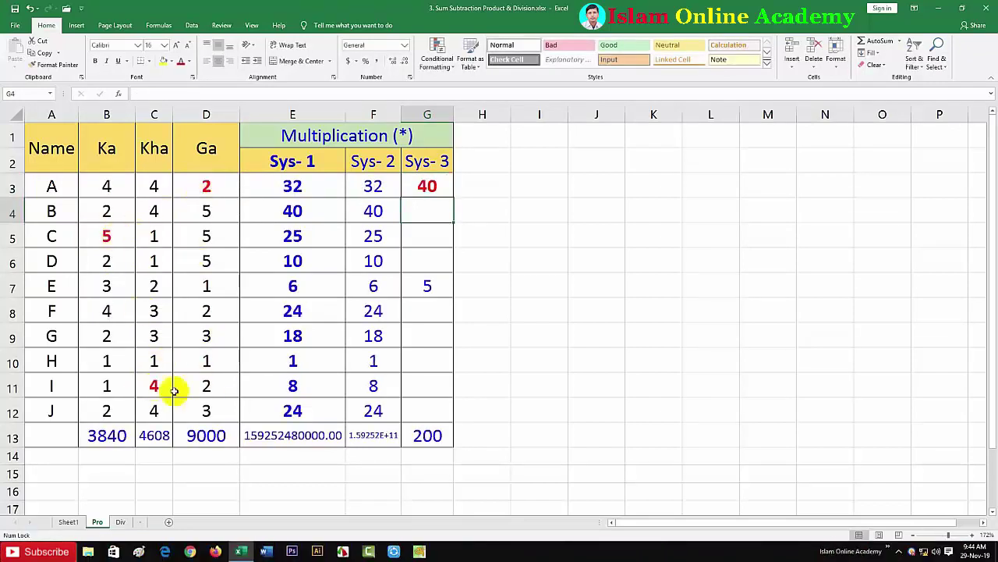
Widen column F and format the F13 total as Number with two decimals.
{"action": "left_click", "coordinate": [430, 187]}
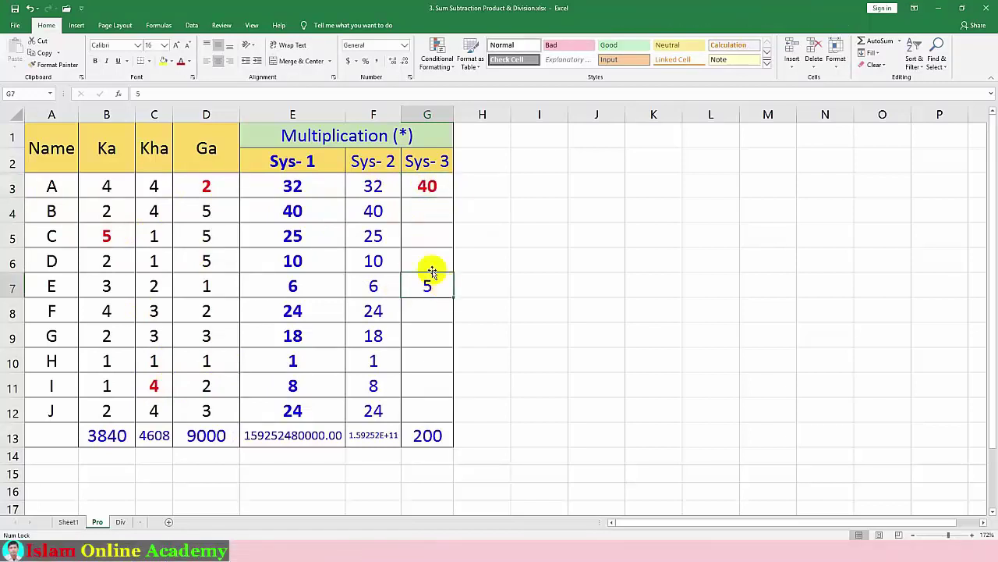
{"action": "left_click", "coordinate": [429, 282]}
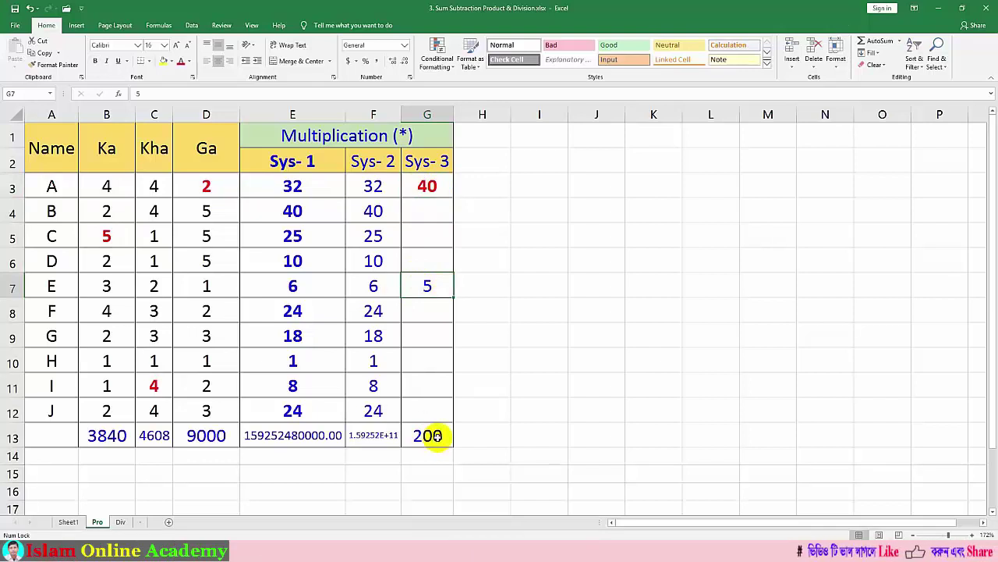
{"action": "left_click", "coordinate": [427, 473]}
{"action": "left_click", "coordinate": [373, 437]}
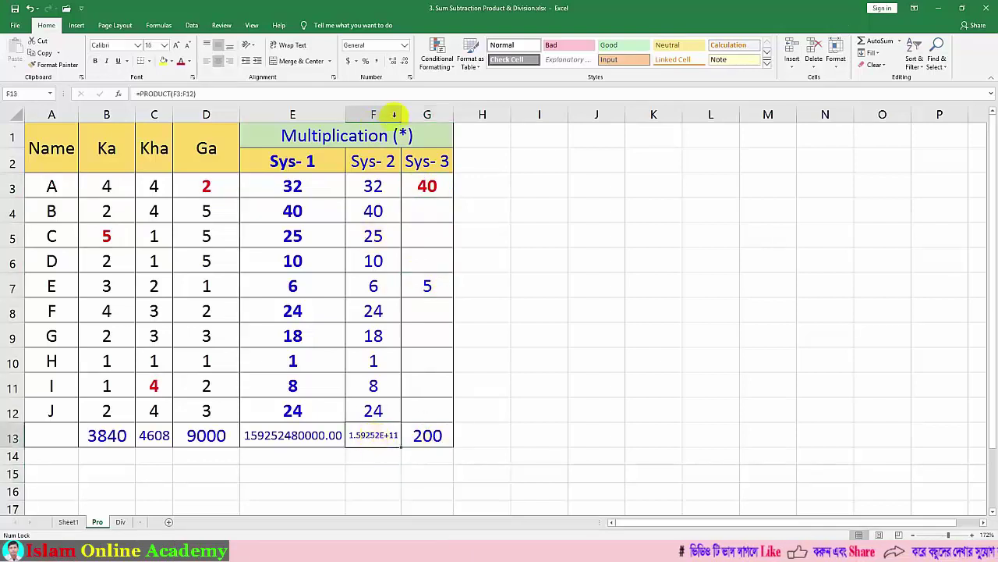
{"action": "left_click_drag", "start_coordinate": [403, 113], "coordinate": [430, 114]}
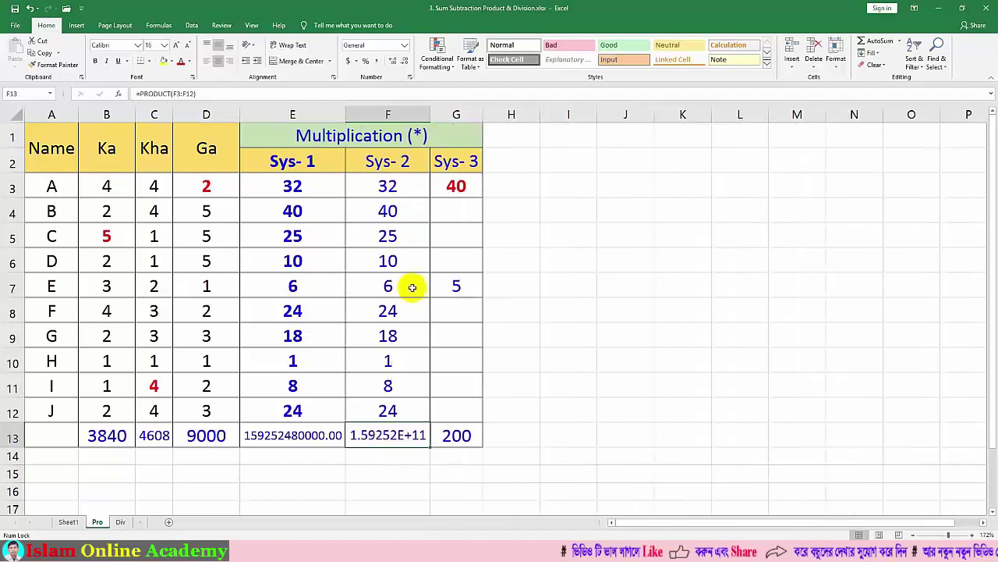
{"action": "left_click", "coordinate": [404, 44]}
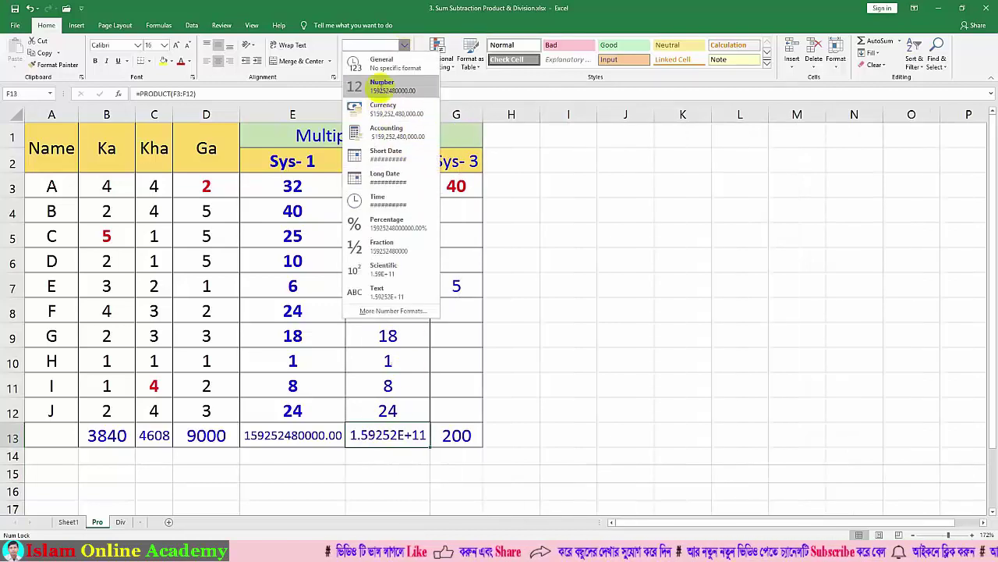
{"action": "left_click", "coordinate": [381, 87]}
{"action": "left_click", "coordinate": [542, 418]}
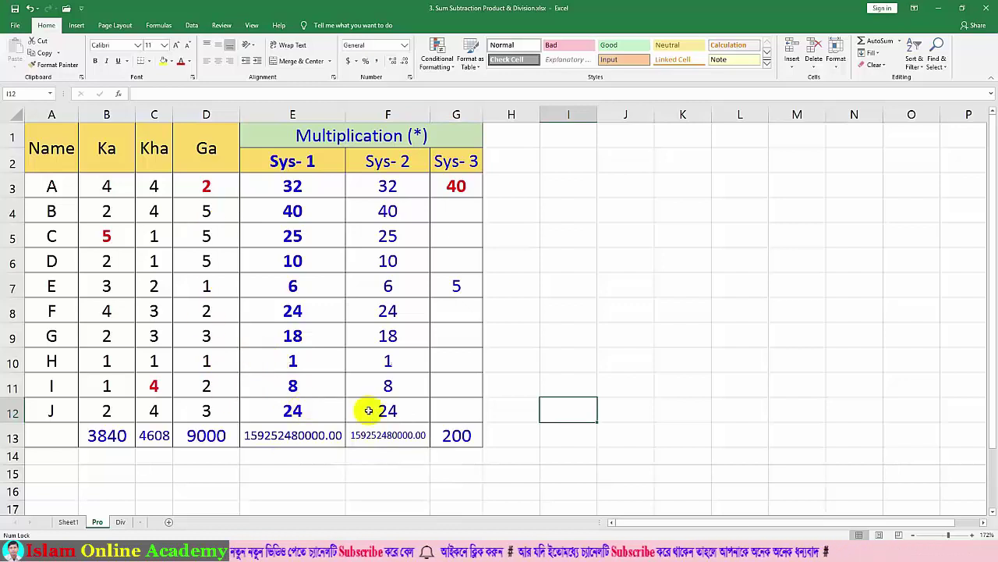
Regenerate the table's random values by recalculating with F9 several times.
{"action": "left_click", "coordinate": [522, 330]}
{"action": "key", "text": "F9"}
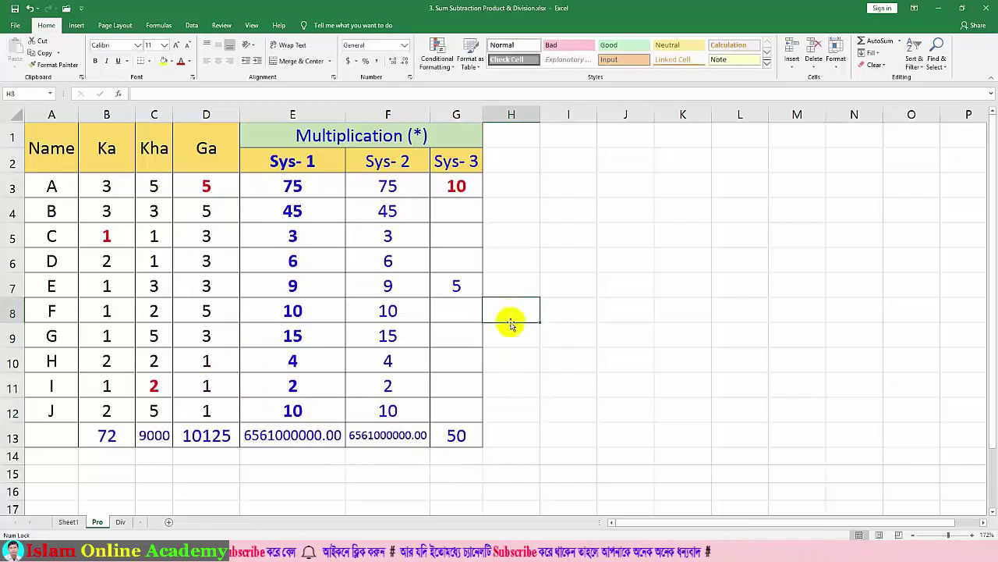
{"action": "left_click", "coordinate": [520, 285]}
{"action": "left_click", "coordinate": [518, 262]}
{"action": "key", "text": "F9"}
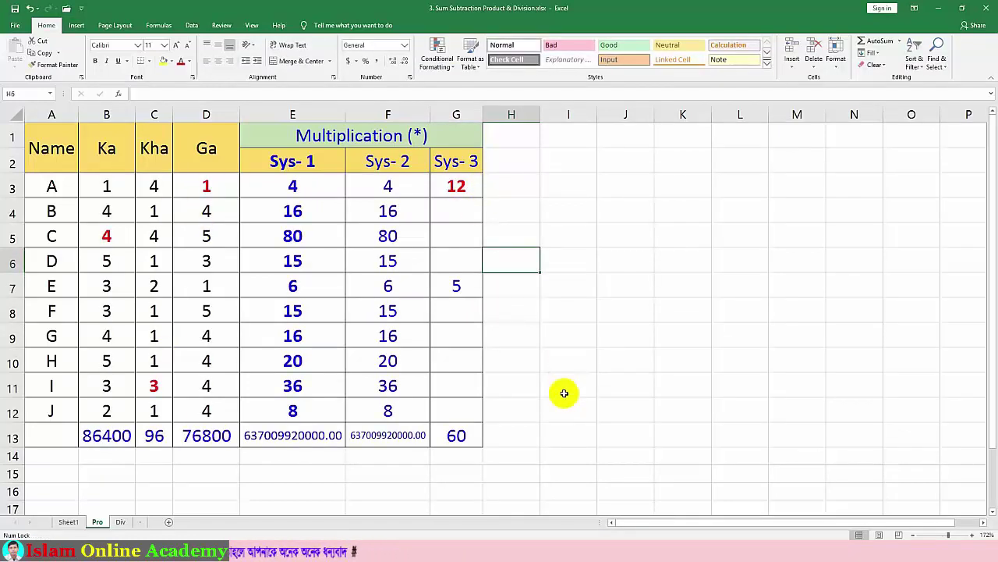
{"action": "key", "text": "F9"}
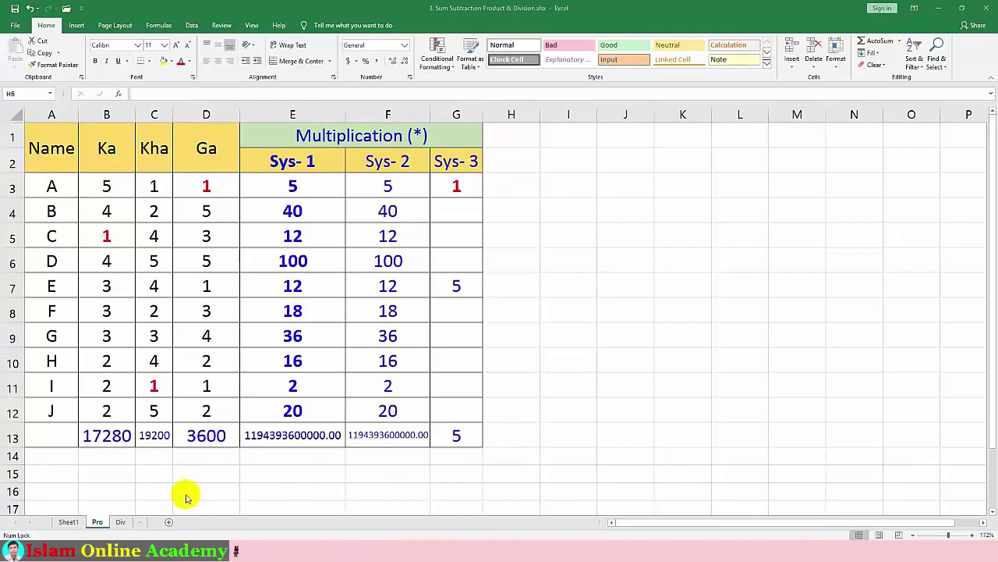
{"action": "left_click", "coordinate": [138, 522]}
Enter =B3-C3 in D3 and fill the Balance column down to D12.
{"action": "left_click", "coordinate": [413, 373]}
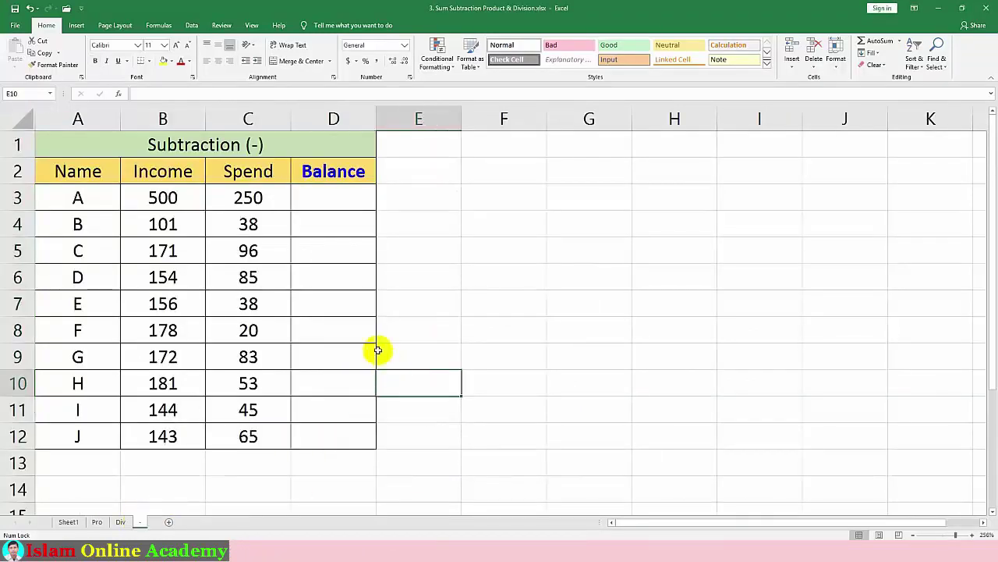
{"action": "left_click", "coordinate": [313, 202]}
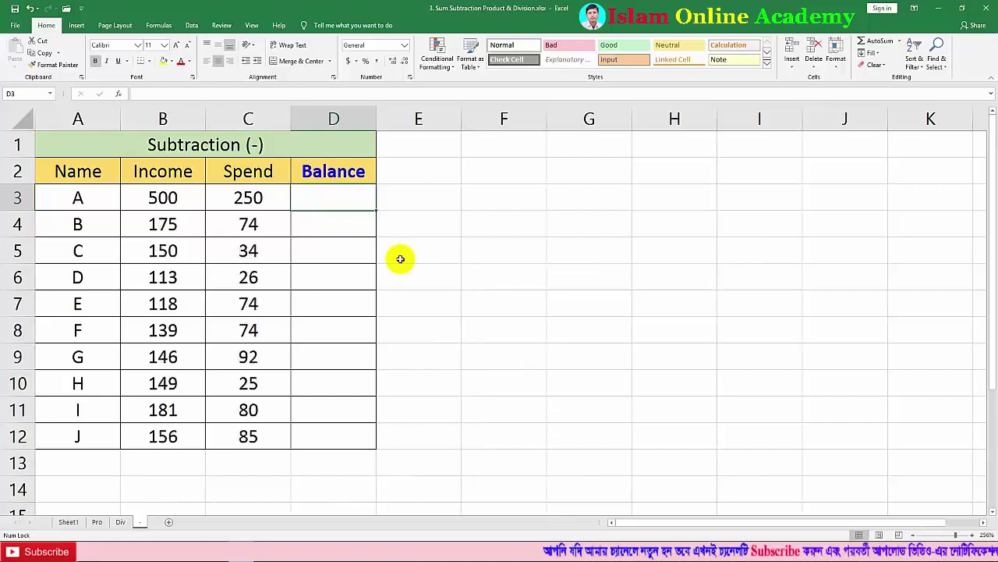
{"action": "type", "text": "="}
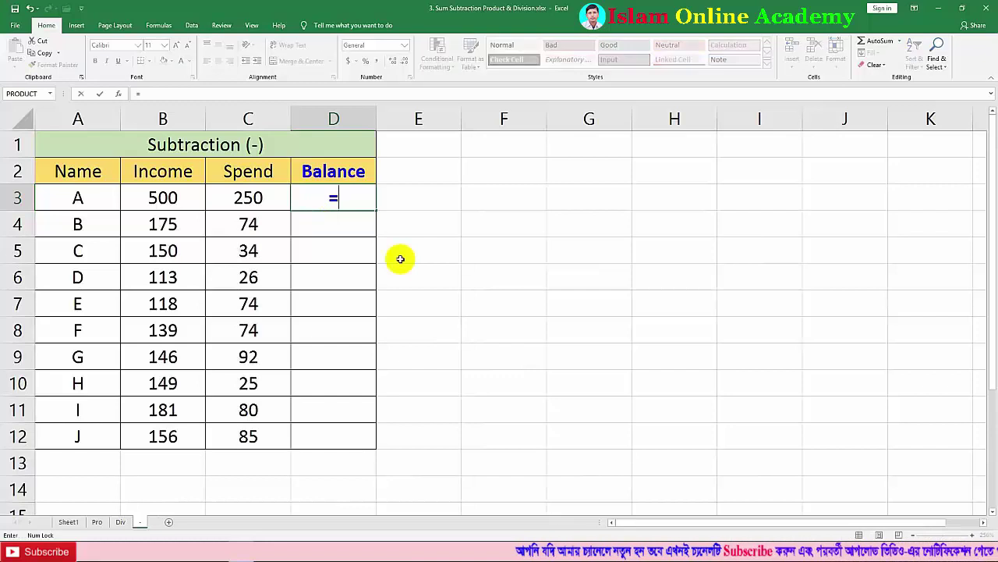
{"action": "left_click", "coordinate": [165, 197]}
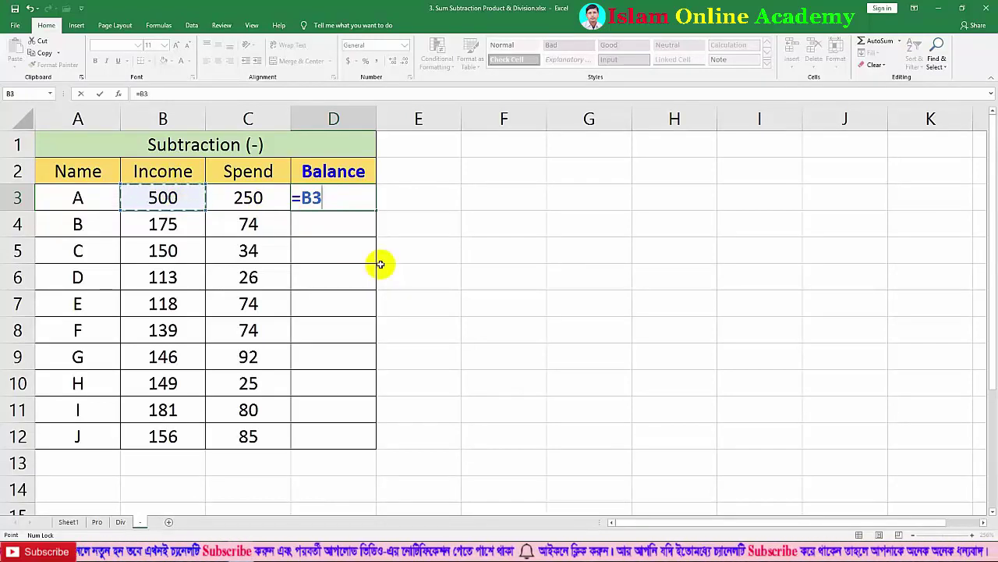
{"action": "type", "text": "-"}
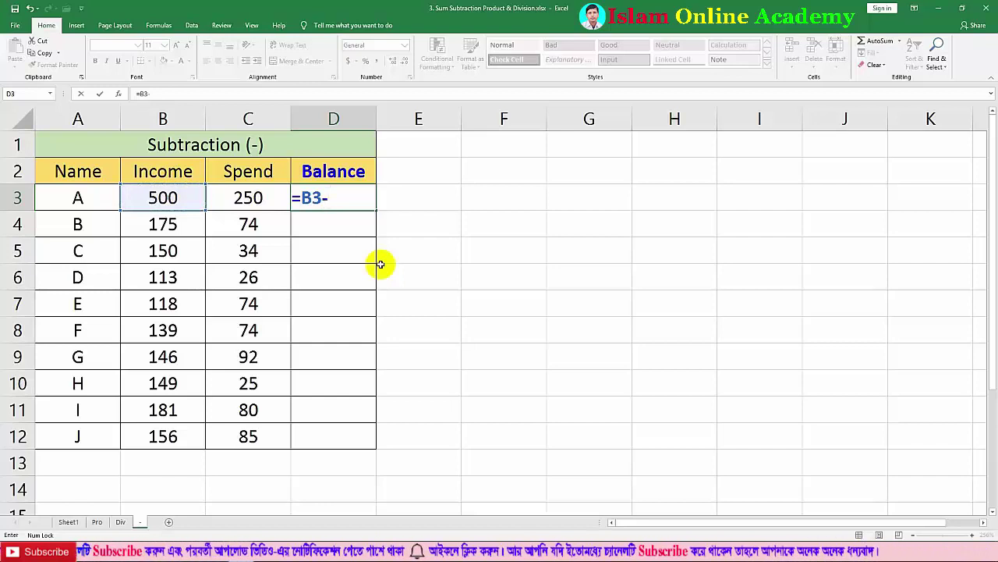
{"action": "left_click", "coordinate": [245, 199]}
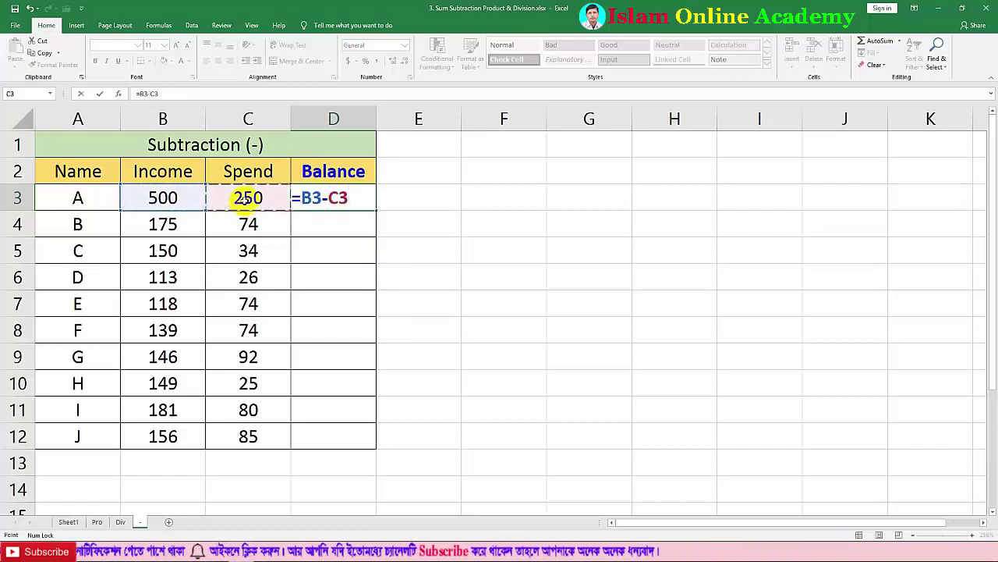
{"action": "key", "text": "Return"}
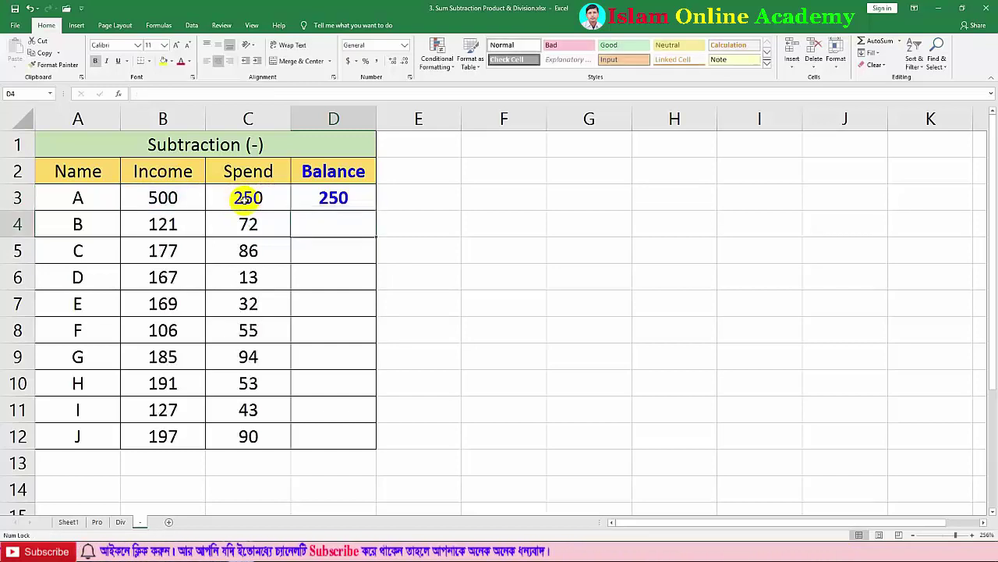
{"action": "left_click", "coordinate": [314, 198]}
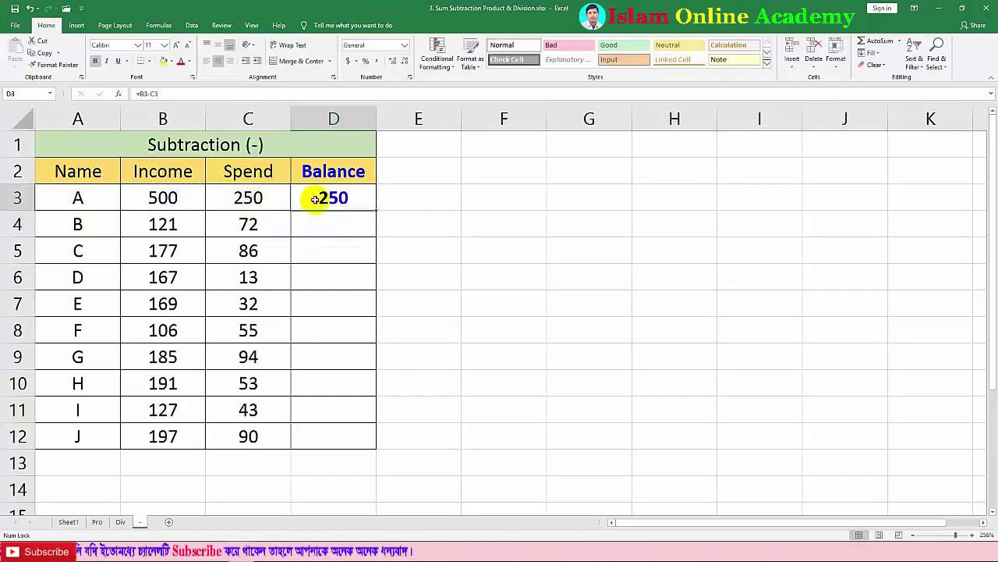
{"action": "double_click", "coordinate": [377, 210]}
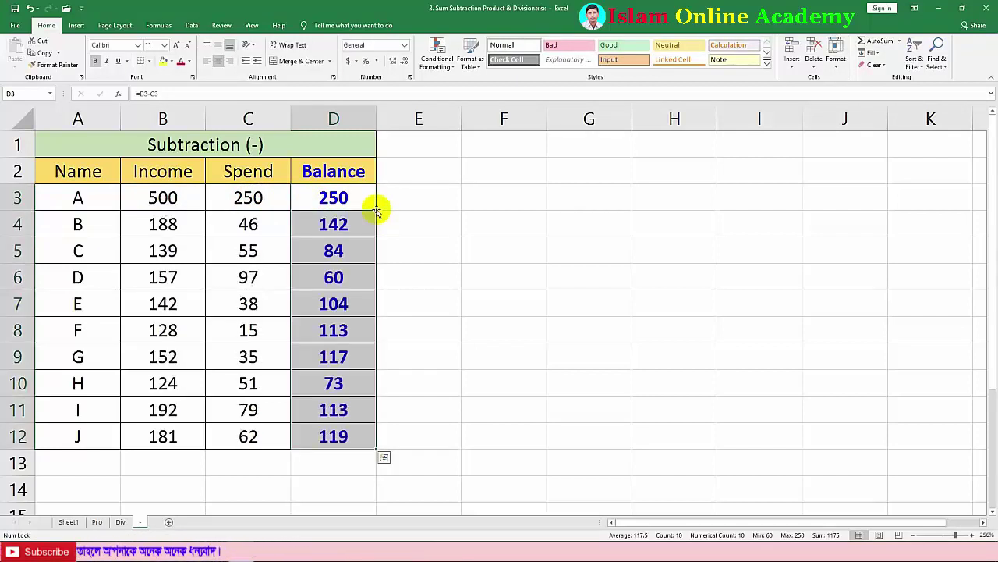
{"action": "left_click", "coordinate": [419, 250]}
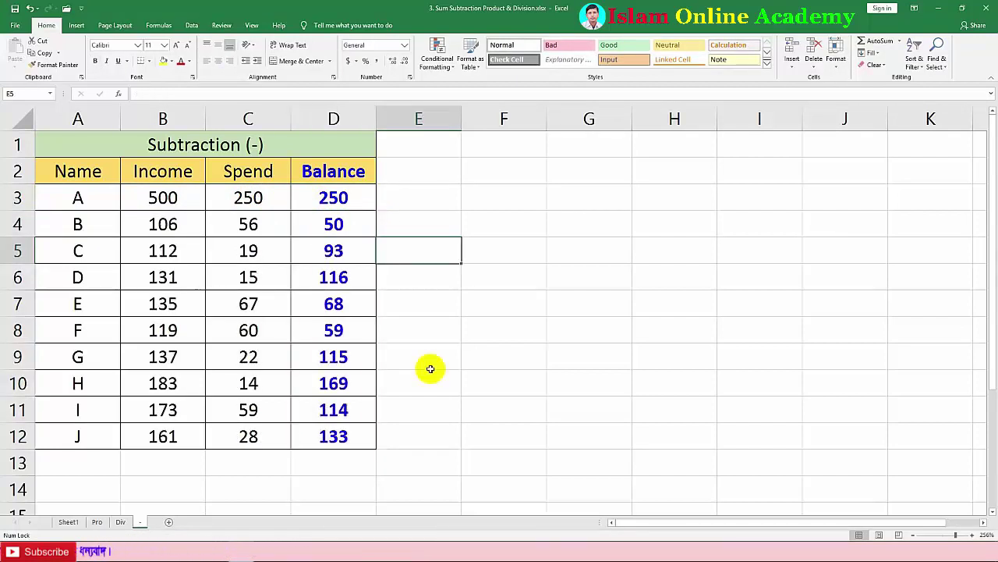
{"action": "left_click", "coordinate": [121, 524]}
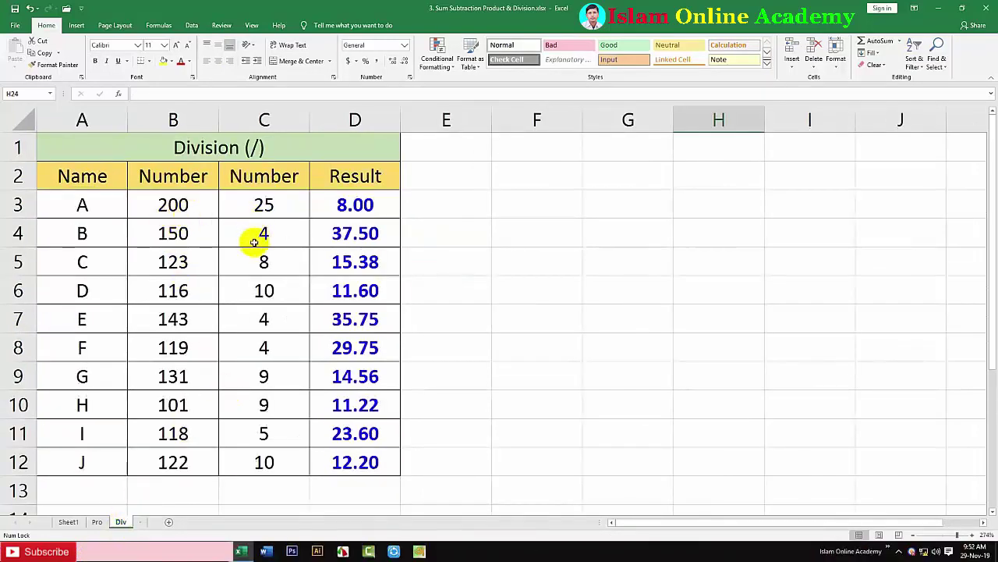
Clear D3:D12 and refill it with =B3/C3 quotients down to row 12.
{"action": "left_click_drag", "start_coordinate": [359, 205], "coordinate": [359, 460]}
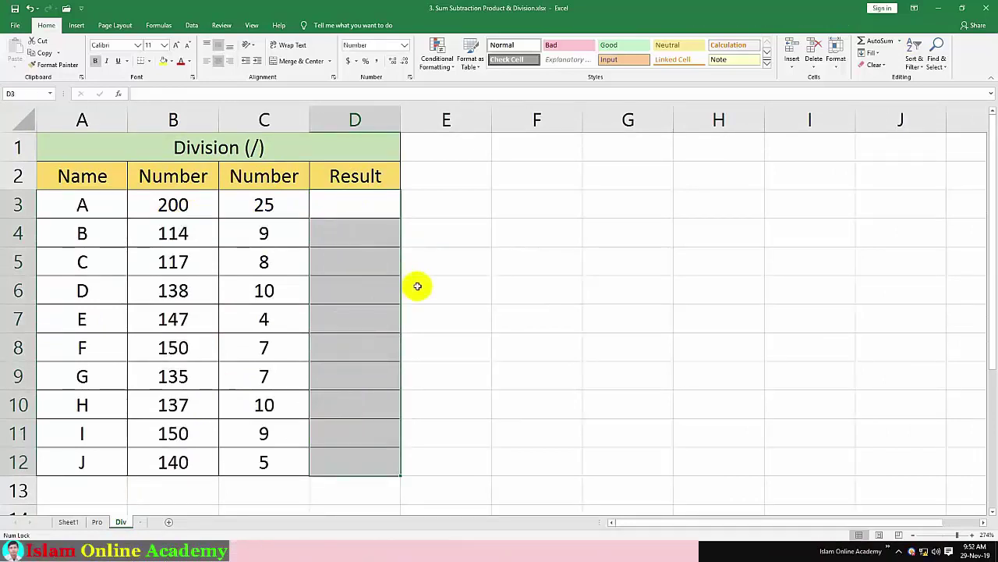
{"action": "left_click", "coordinate": [417, 287]}
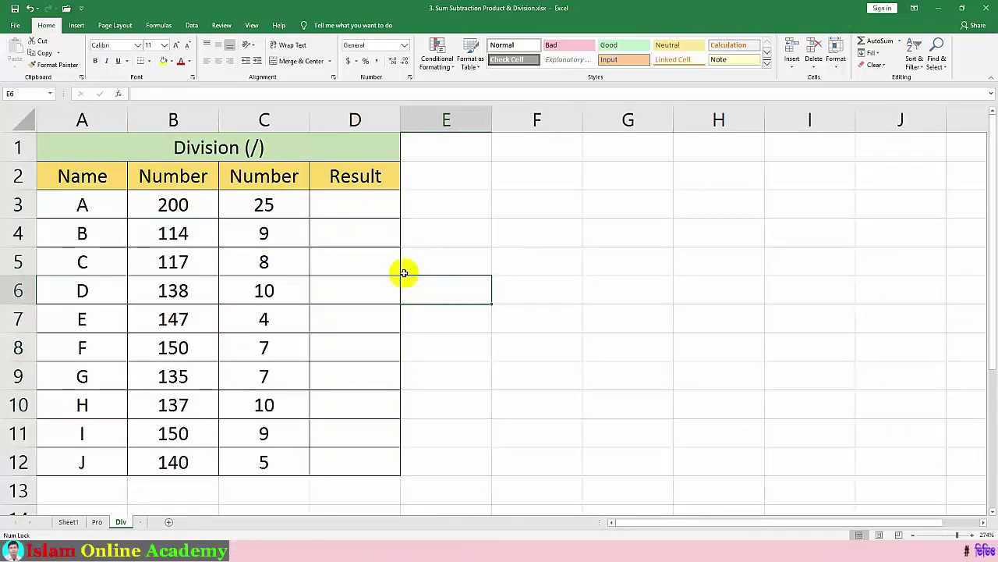
{"action": "left_click", "coordinate": [349, 207]}
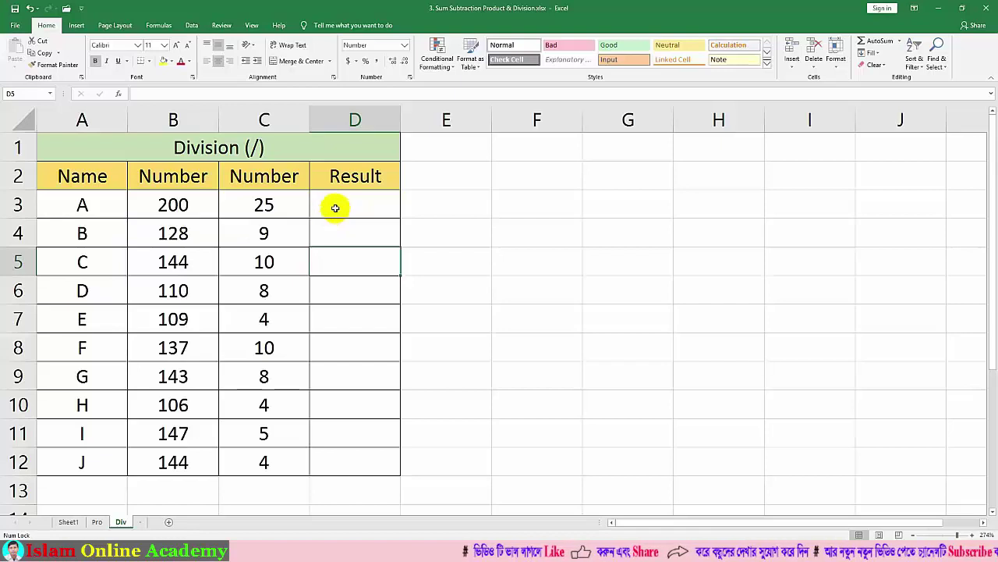
{"action": "left_click", "coordinate": [336, 208]}
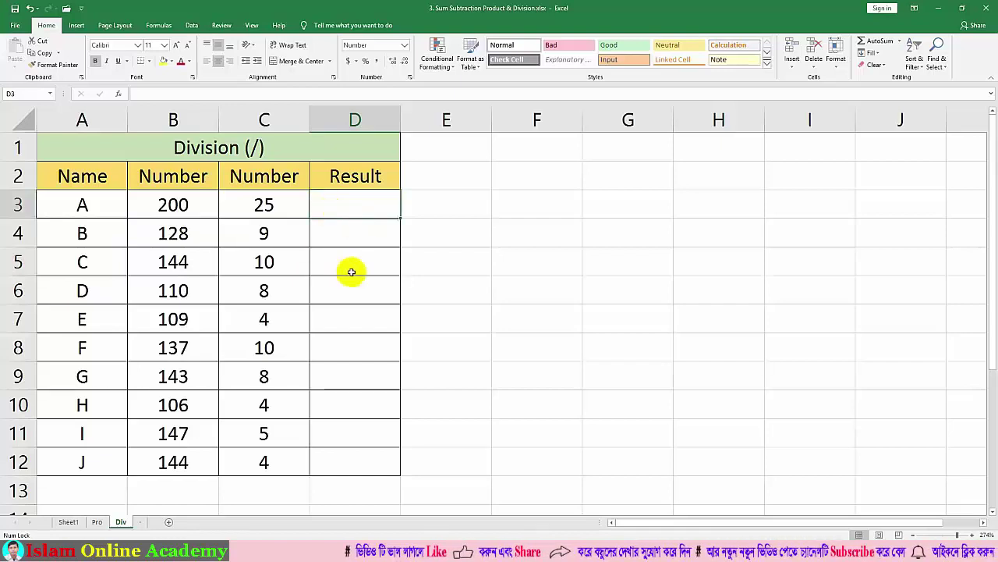
{"action": "type", "text": "="}
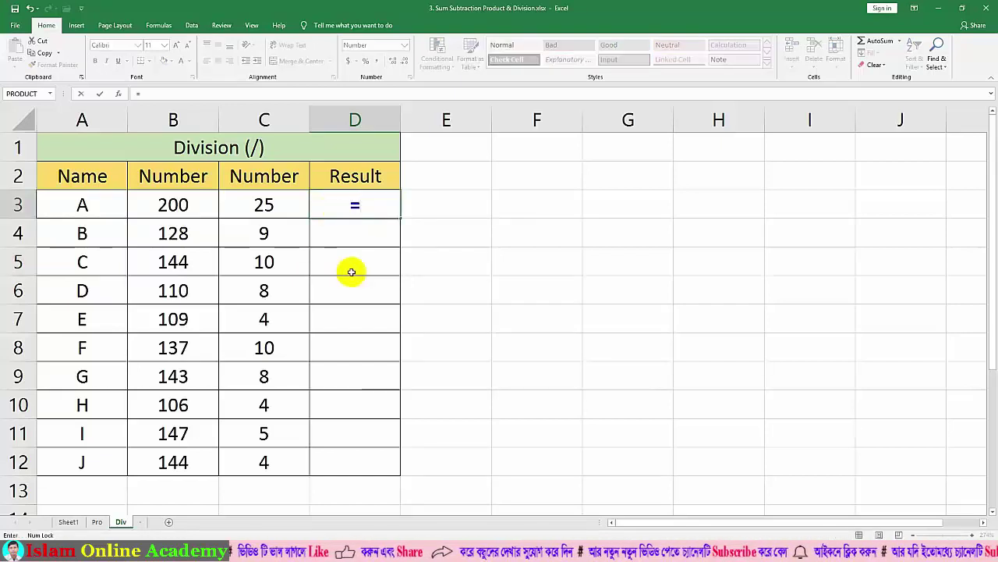
{"action": "left_click", "coordinate": [177, 205]}
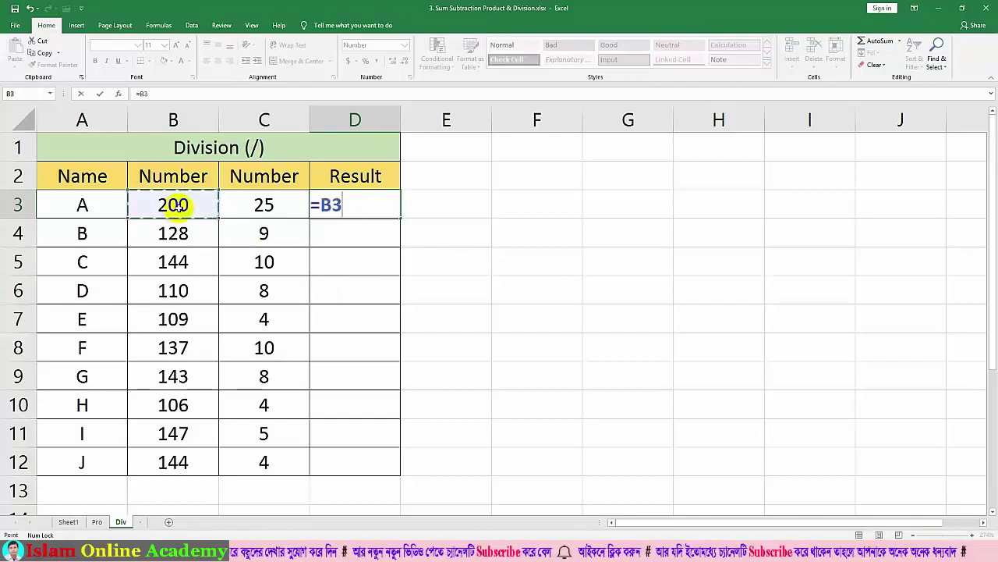
{"action": "type", "text": "/"}
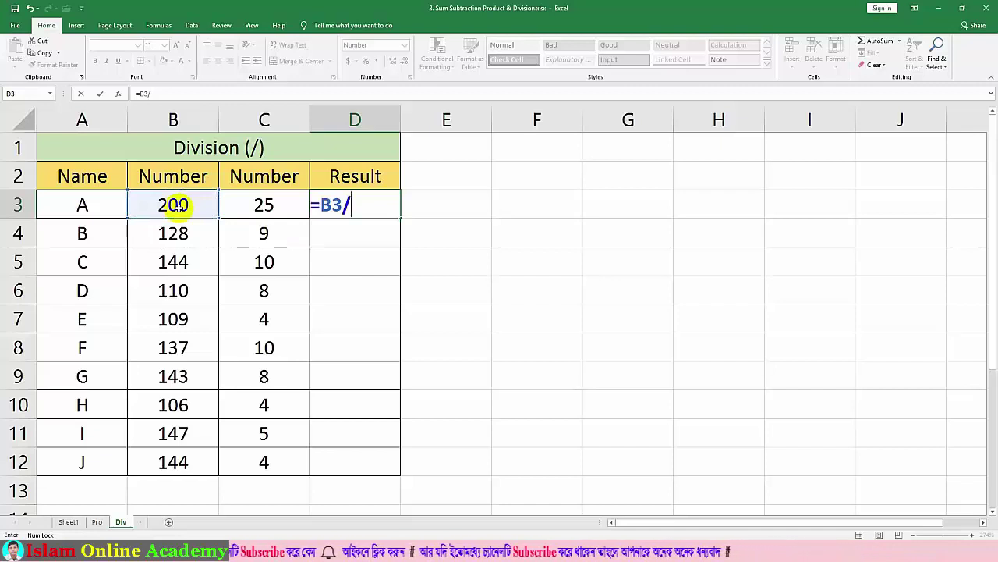
{"action": "left_click", "coordinate": [257, 206]}
{"action": "key", "text": "Return"}
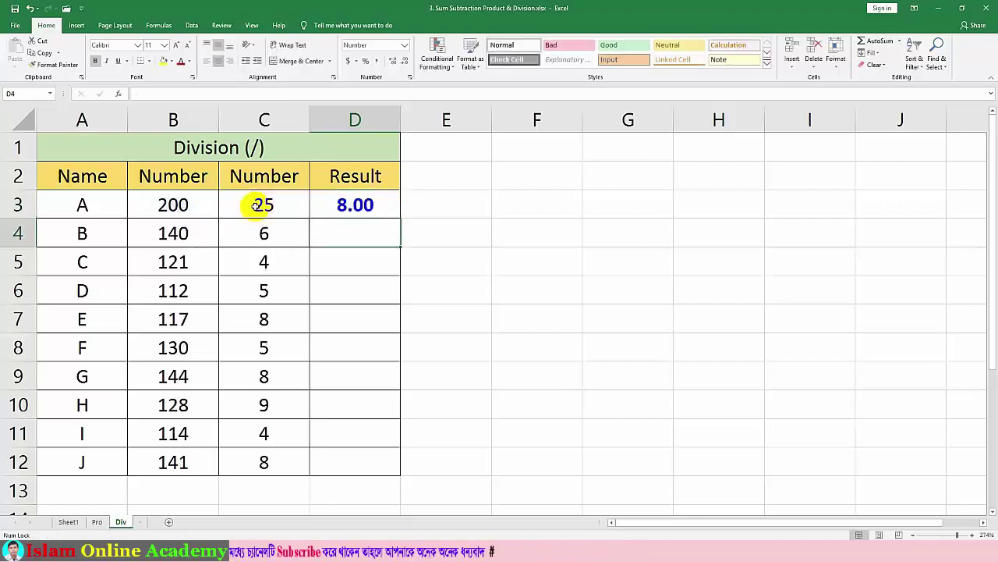
{"action": "left_click", "coordinate": [341, 210]}
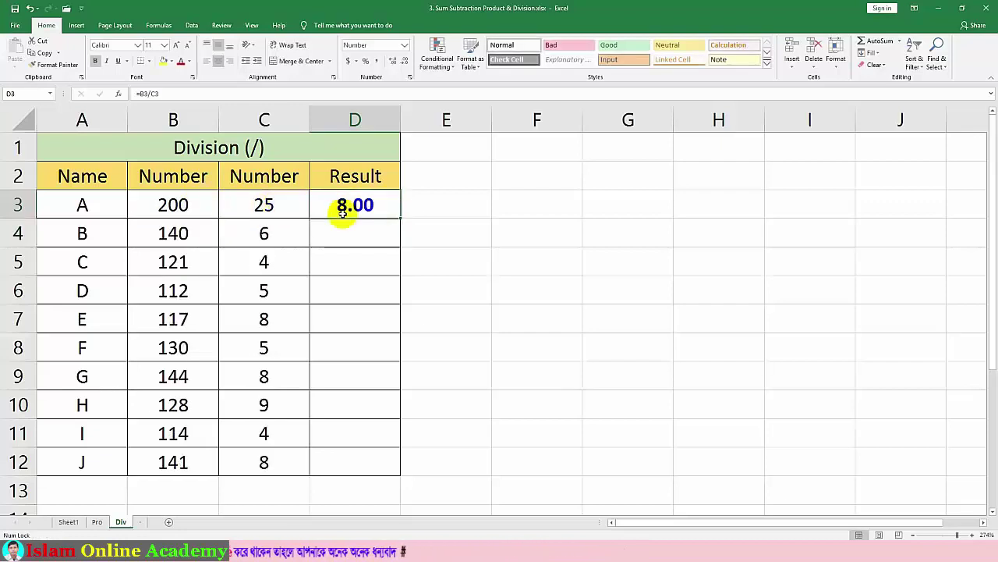
{"action": "double_click", "coordinate": [400, 218]}
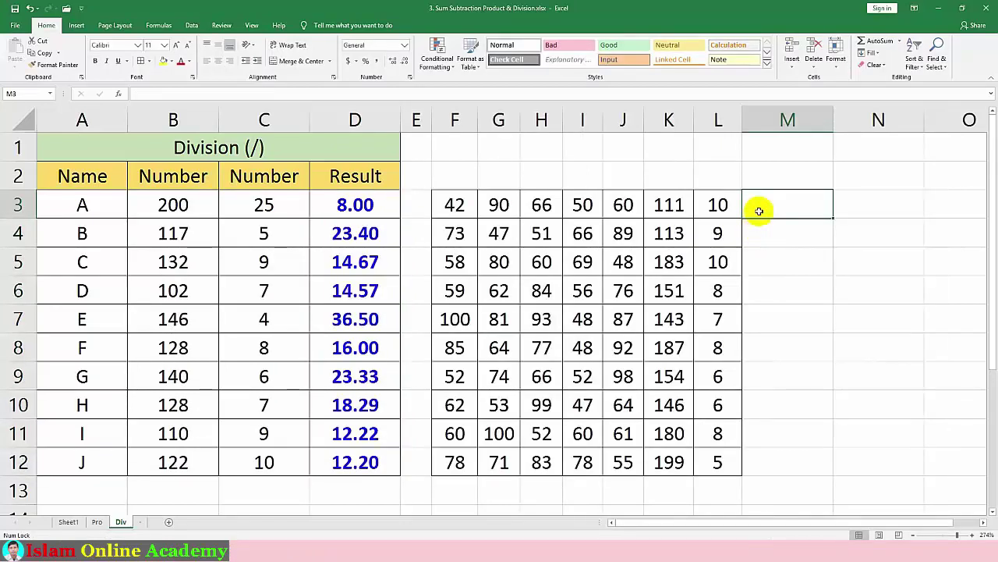
Check the F3:J3 total in the status bar and regenerate the grid's random values with F9.
{"action": "left_click", "coordinate": [762, 228]}
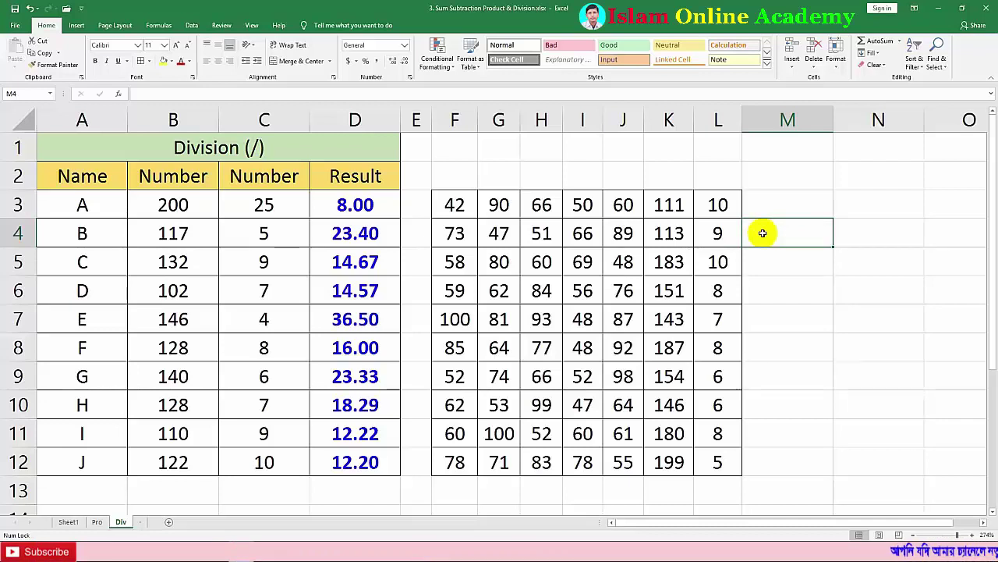
{"action": "left_click", "coordinate": [768, 206]}
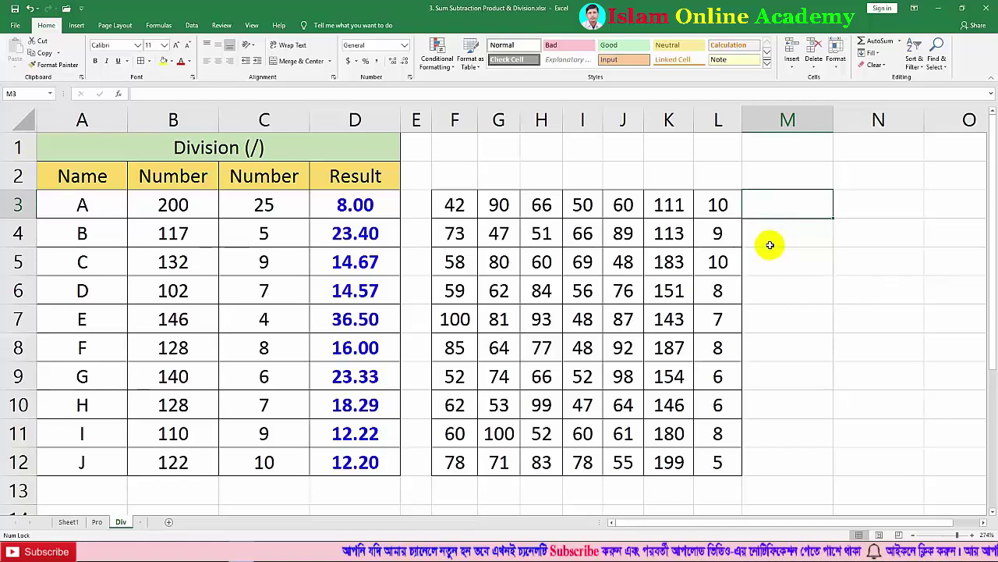
{"action": "left_click_drag", "start_coordinate": [455, 204], "coordinate": [609, 210]}
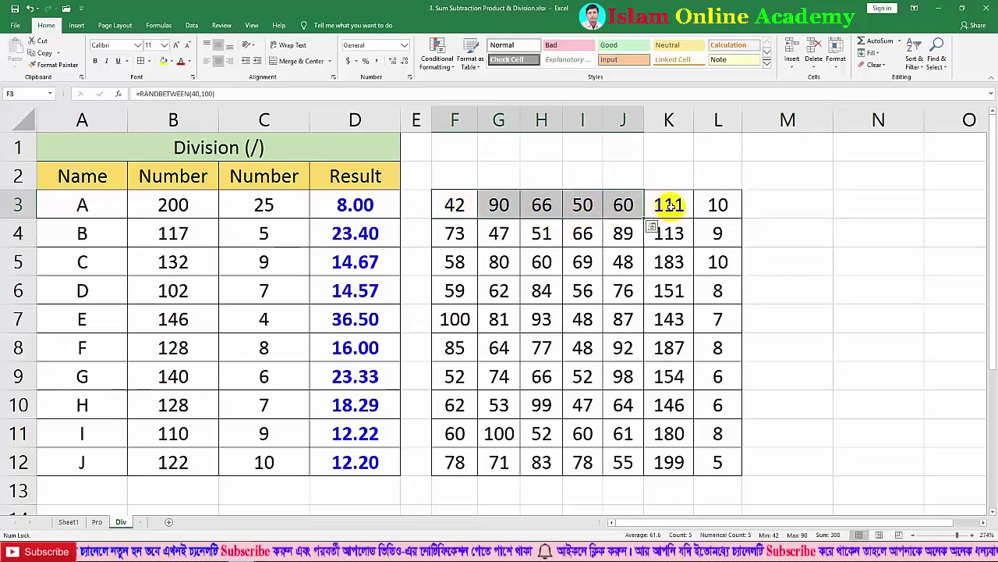
{"action": "left_click", "coordinate": [759, 205]}
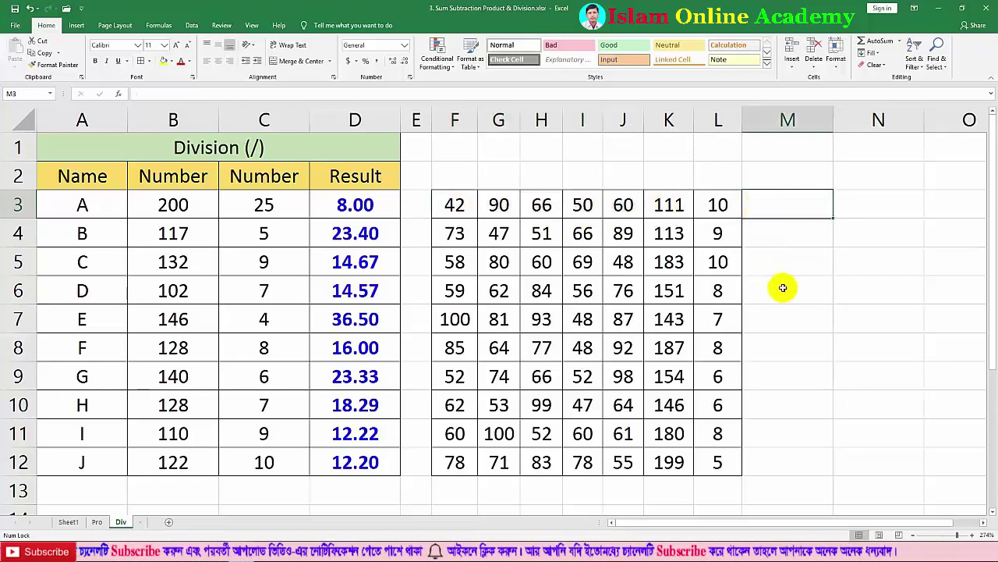
{"action": "left_click", "coordinate": [685, 205]}
{"action": "key", "text": "F9"}
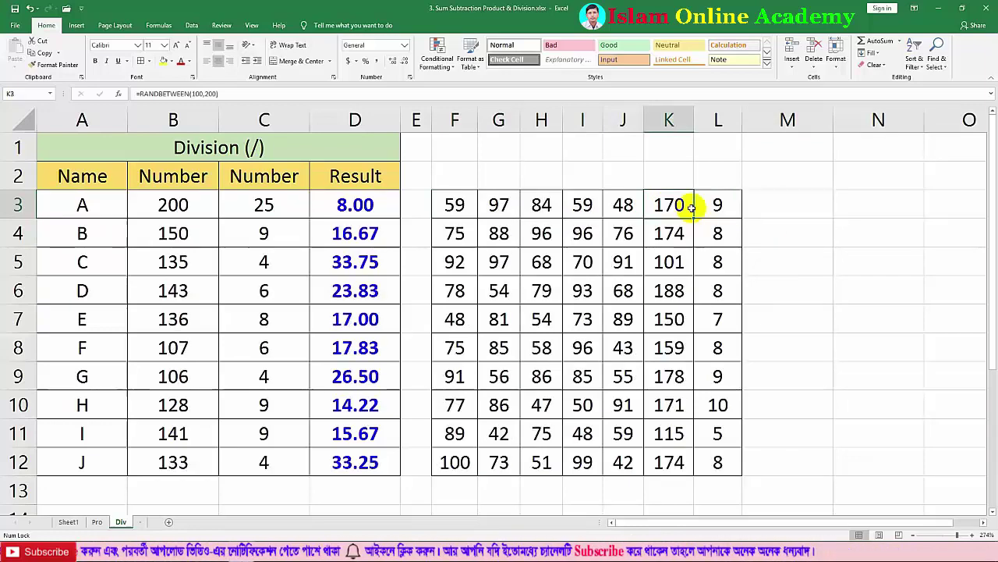
{"action": "left_click", "coordinate": [767, 207]}
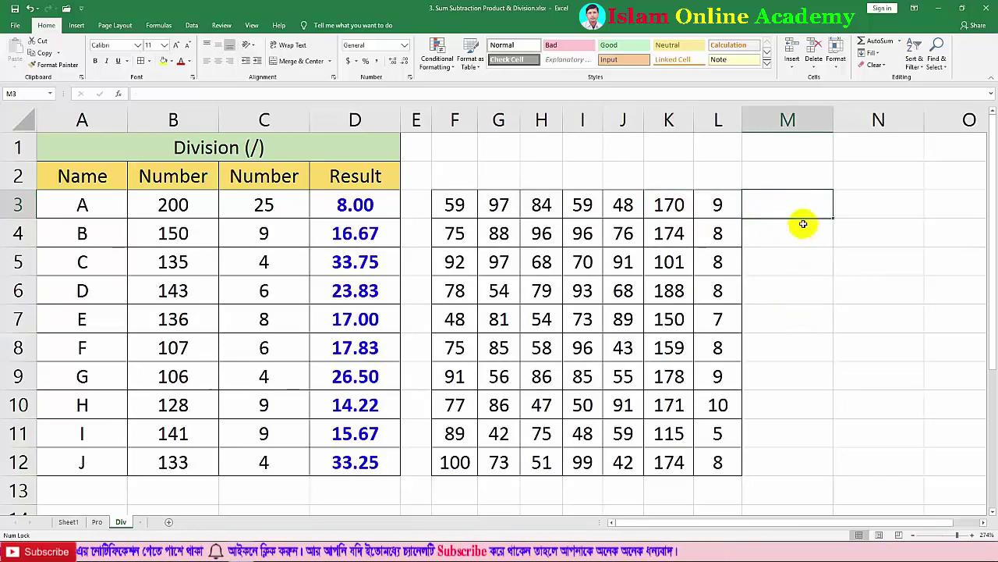
Enter =SUM(F3:J3)-K3 in M3.
{"action": "type", "text": "="}
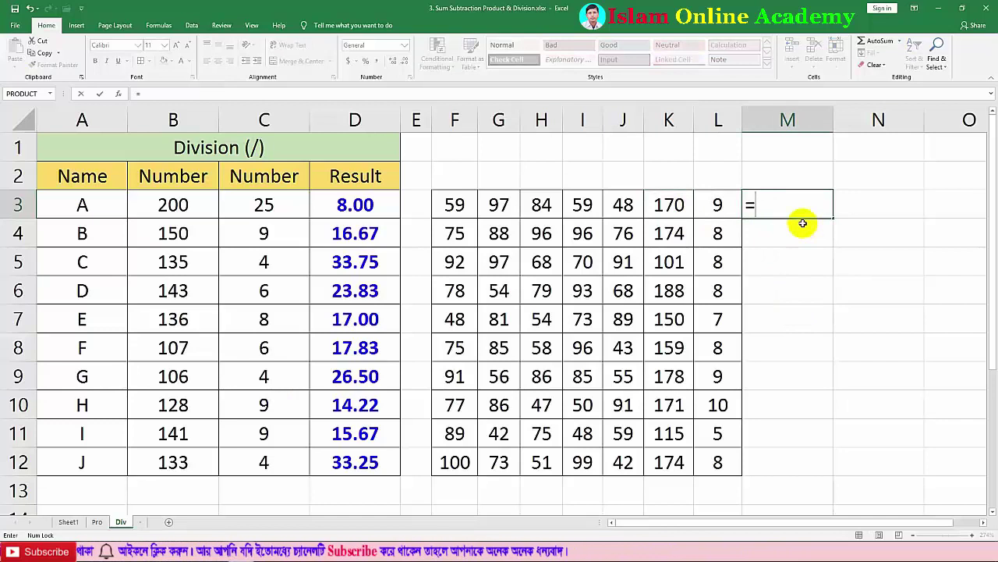
{"action": "type", "text": "sum"}
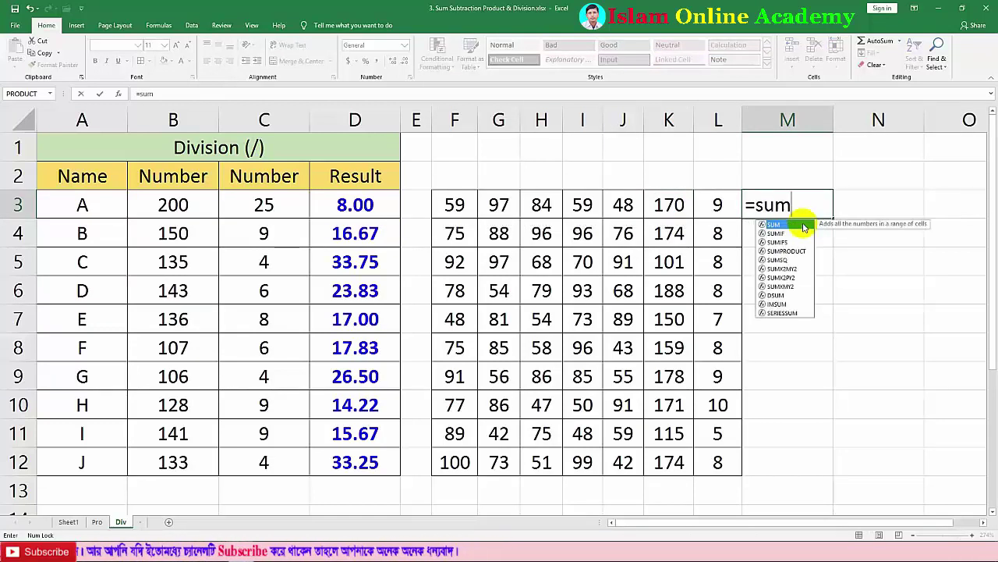
{"action": "type", "text": "("}
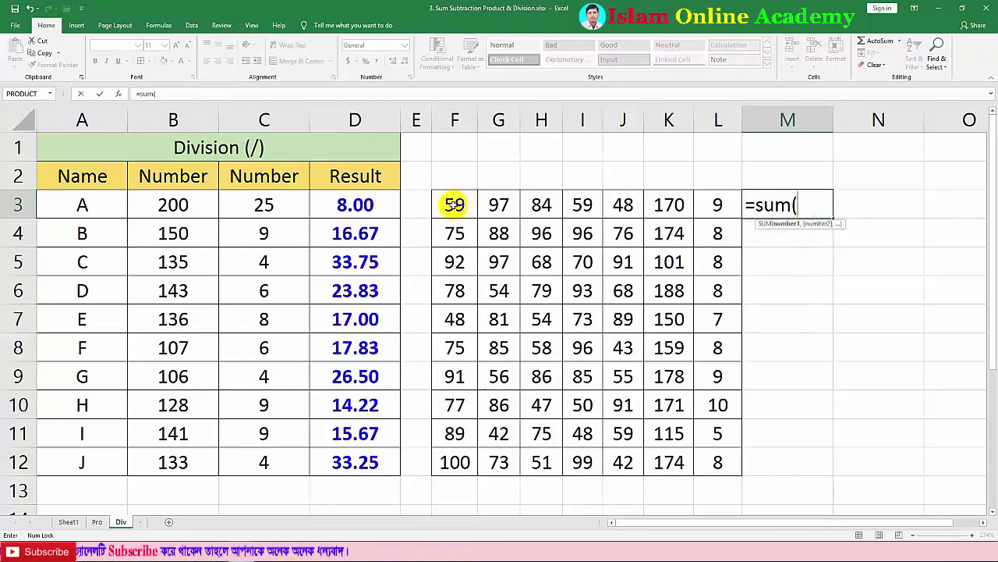
{"action": "left_click_drag", "start_coordinate": [453, 205], "coordinate": [616, 204]}
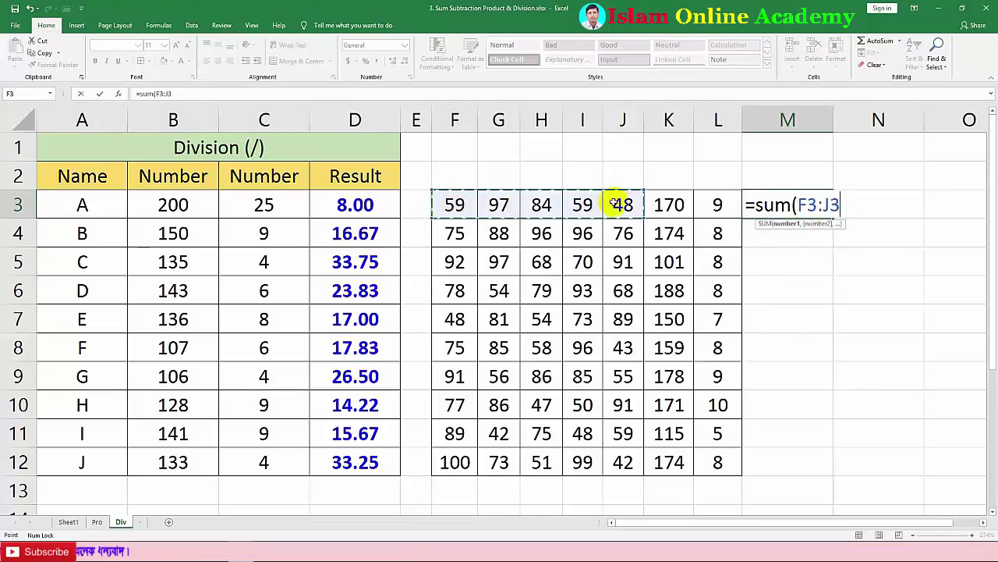
{"action": "type", "text": ")"}
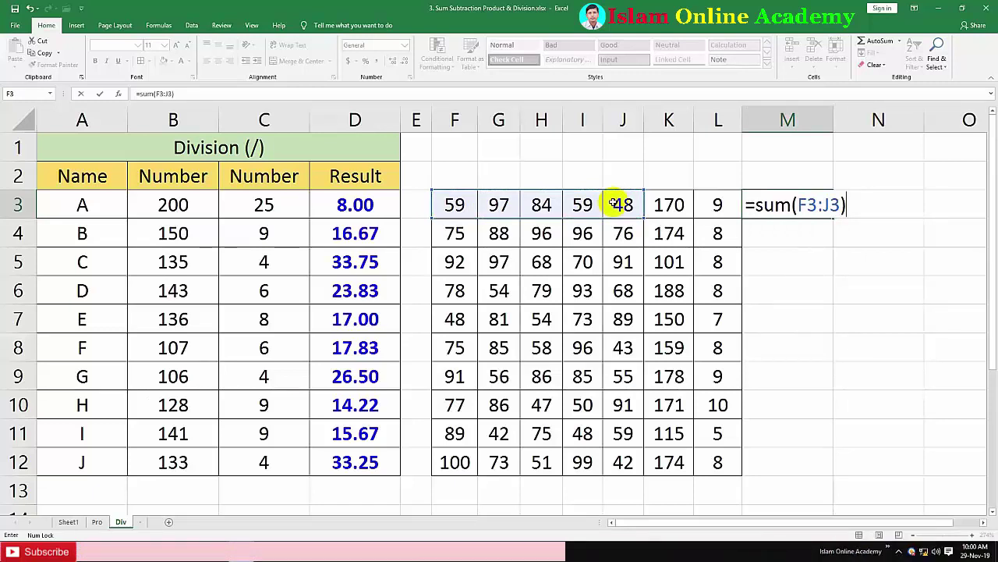
{"action": "type", "text": "-"}
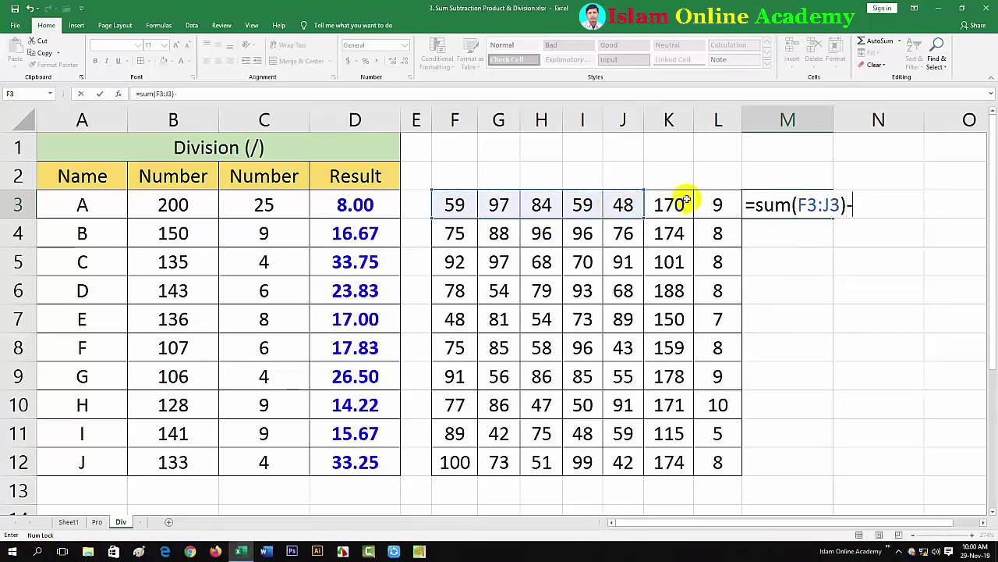
{"action": "left_click", "coordinate": [669, 204]}
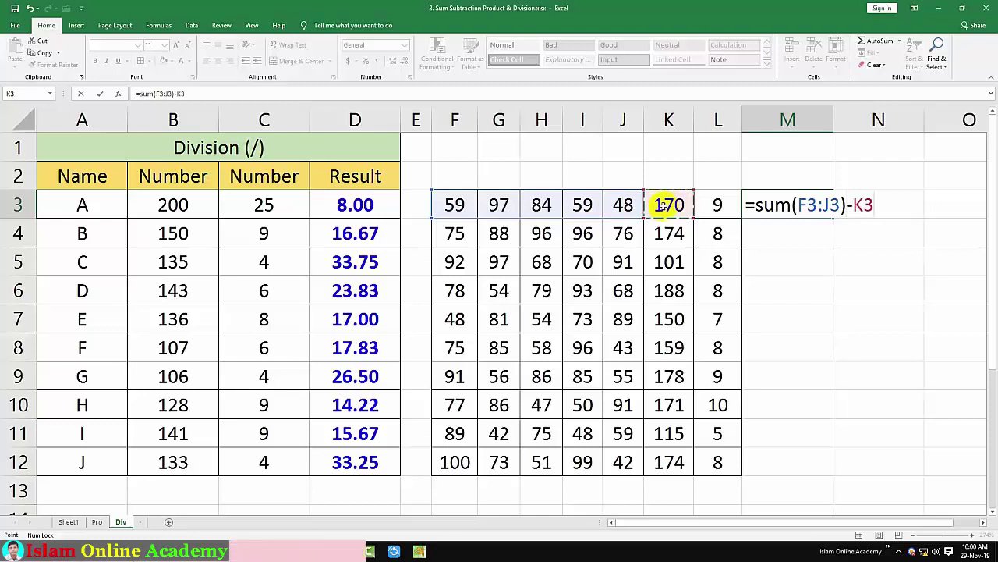
{"action": "key", "text": "Return"}
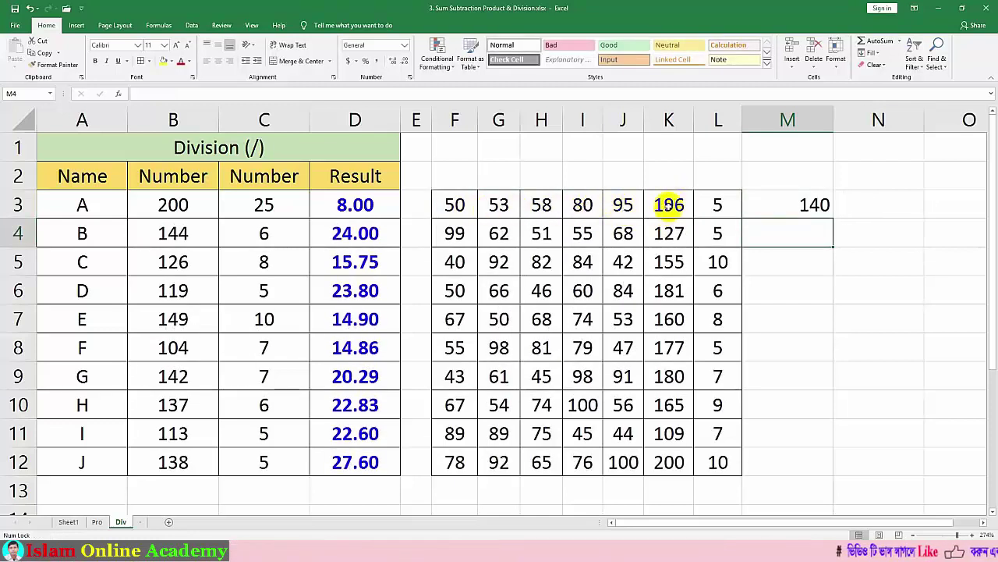
Copy the M3 formula down to M12 and autofit column M's width.
{"action": "left_click", "coordinate": [668, 204]}
{"action": "left_click", "coordinate": [806, 217]}
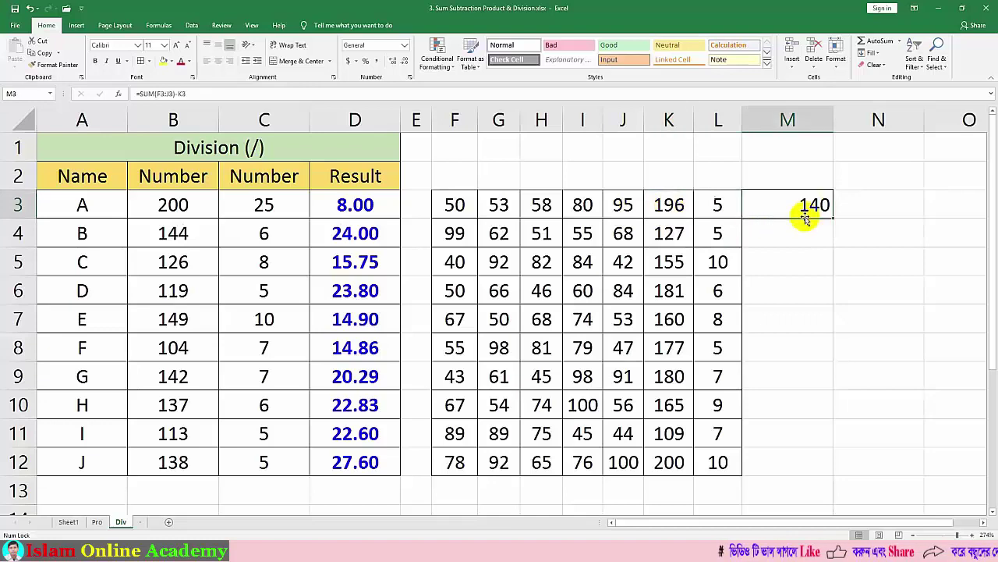
{"action": "double_click", "coordinate": [834, 218]}
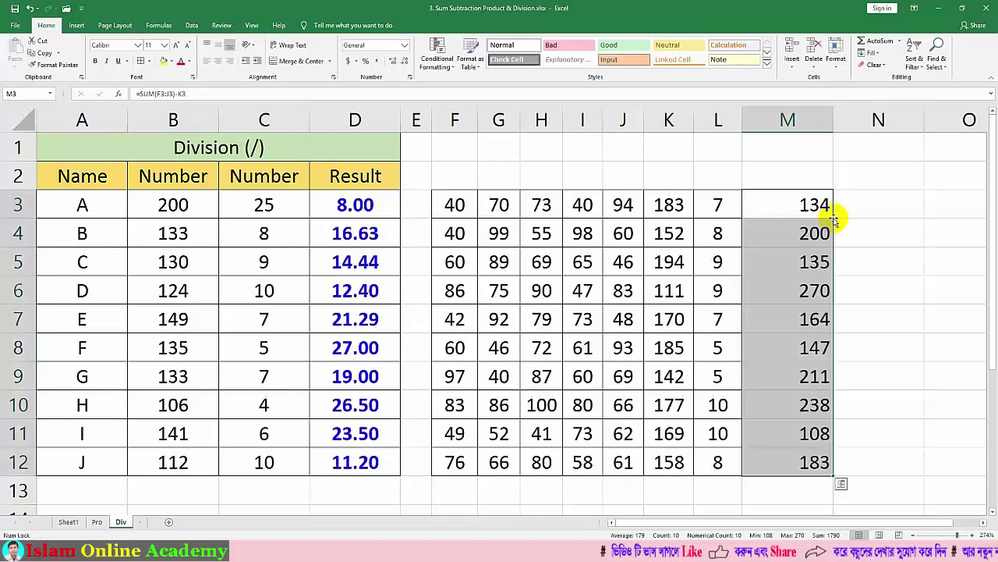
{"action": "double_click", "coordinate": [833, 120]}
{"action": "left_click", "coordinate": [819, 231]}
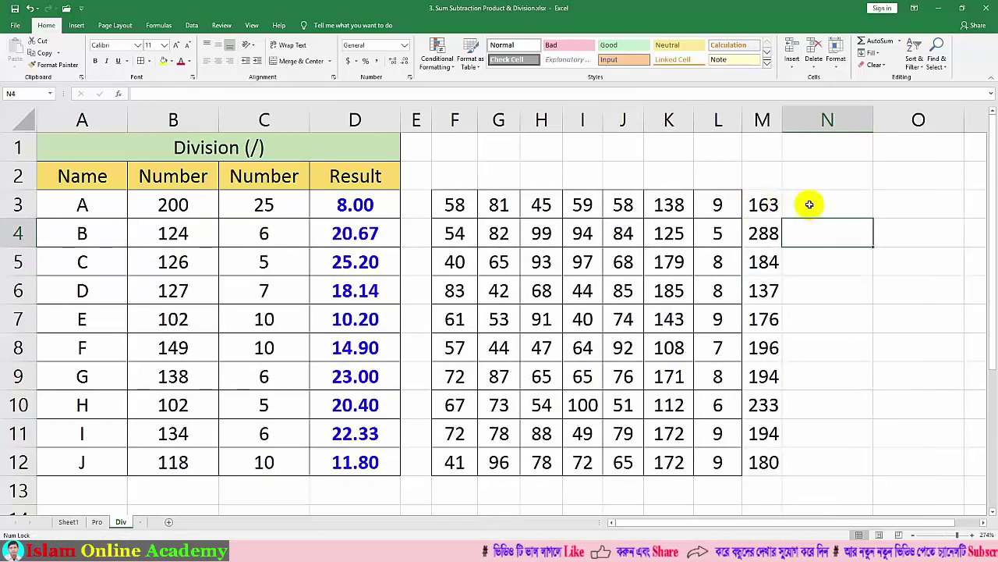
Enter =SUM(F3:J3)/L3 in N3 and fill it down to N12.
{"action": "left_click", "coordinate": [810, 205]}
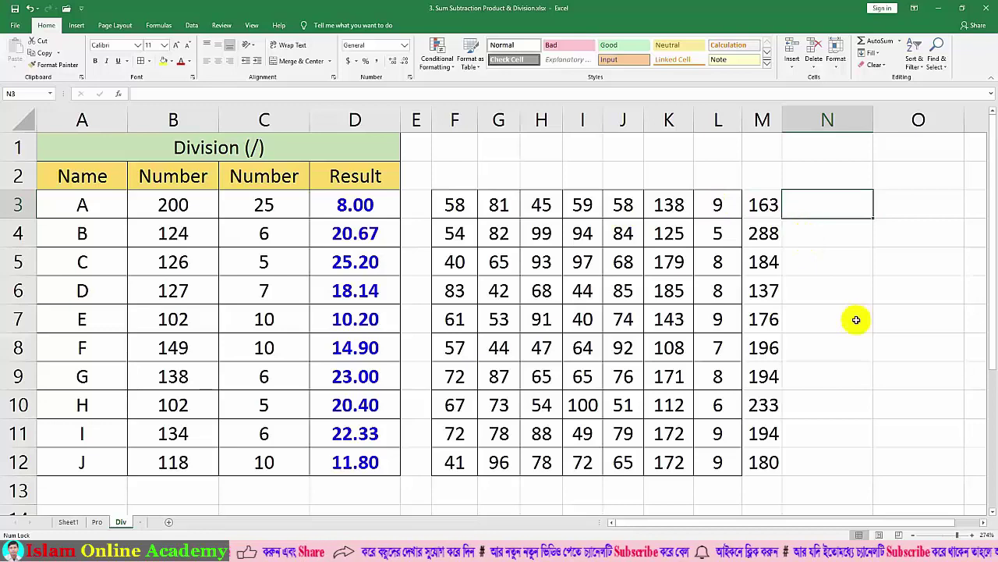
{"action": "type", "text": "="}
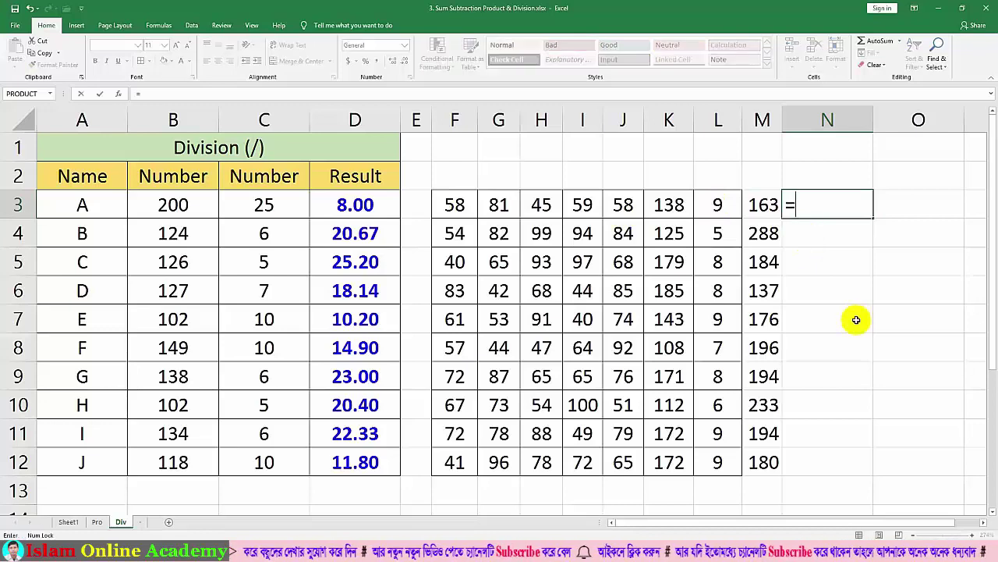
{"action": "type", "text": "sum("}
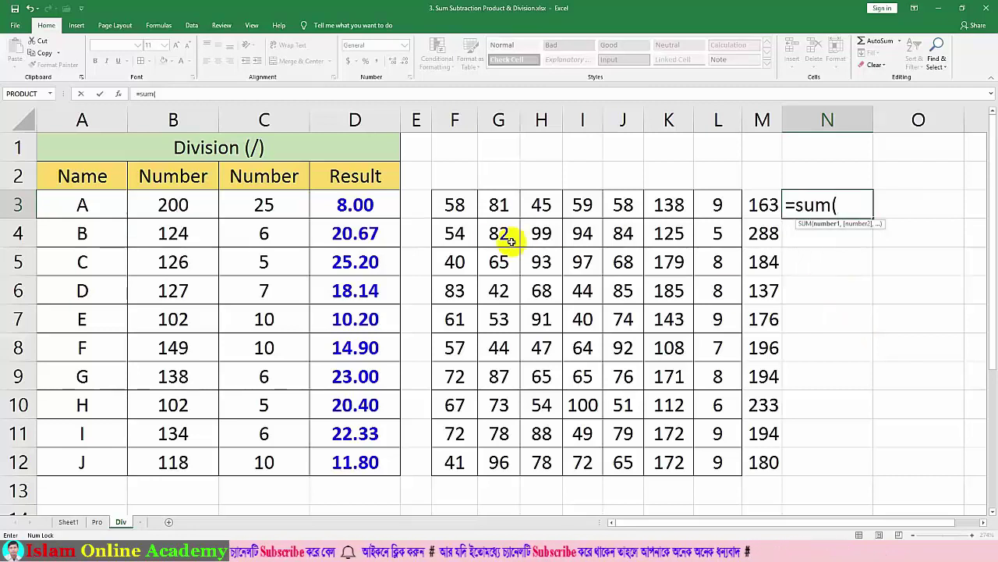
{"action": "left_click_drag", "start_coordinate": [450, 204], "coordinate": [614, 203]}
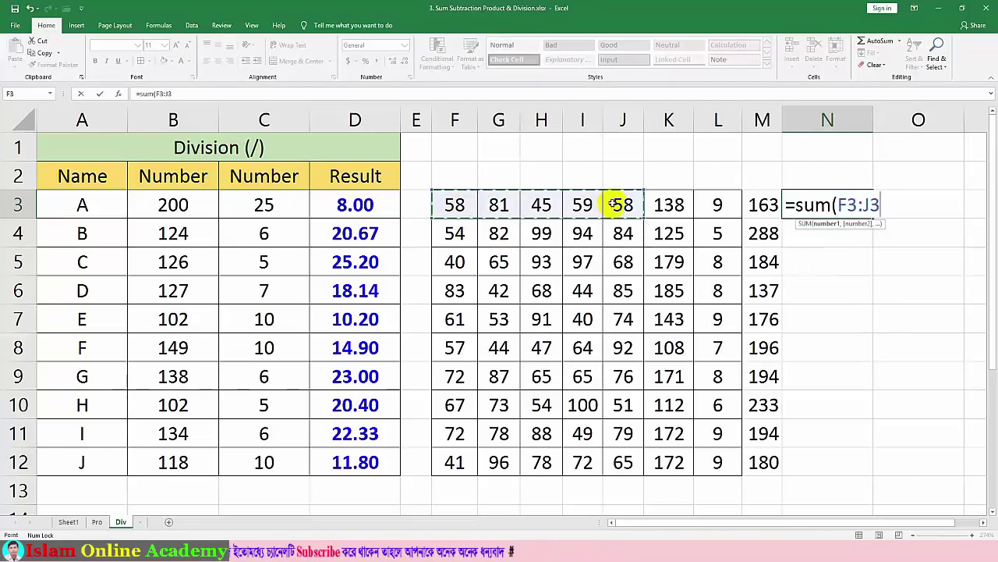
{"action": "type", "text": ")"}
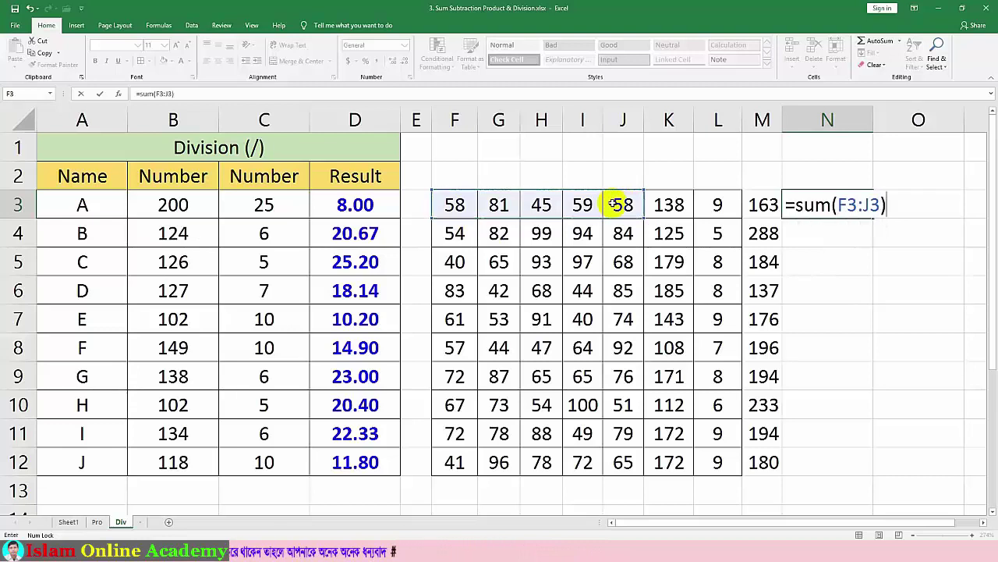
{"action": "type", "text": "/"}
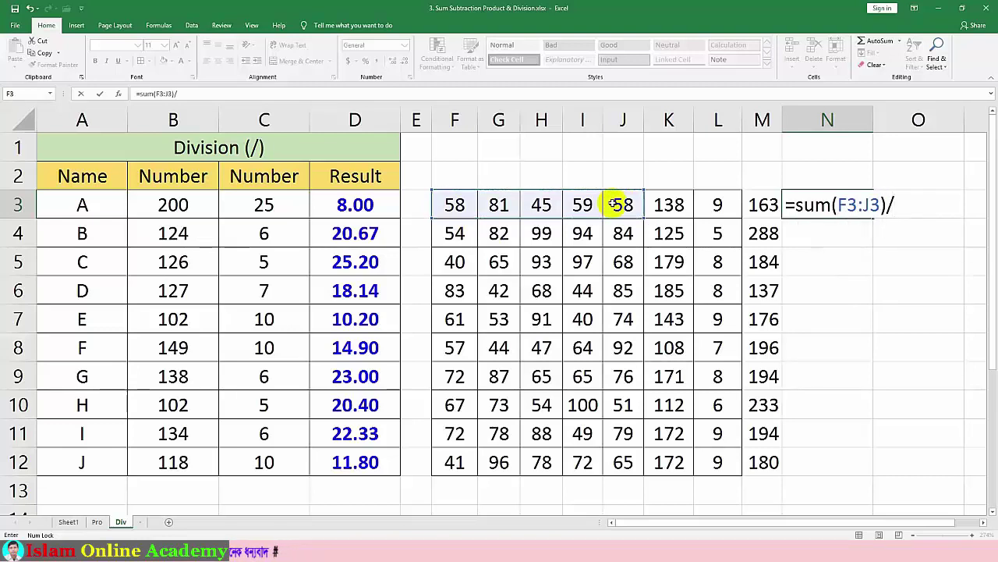
{"action": "left_click", "coordinate": [718, 204]}
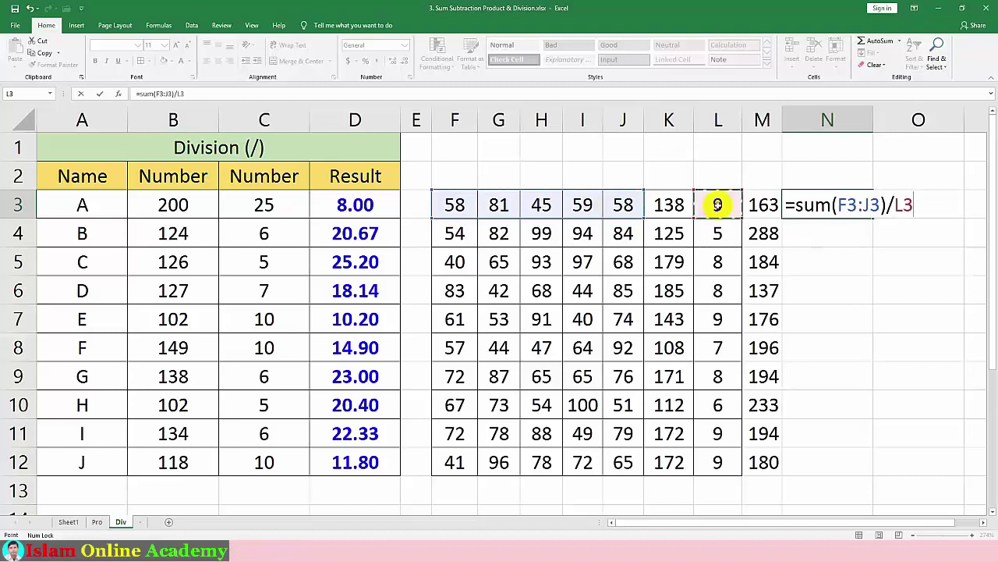
{"action": "key", "text": "Return"}
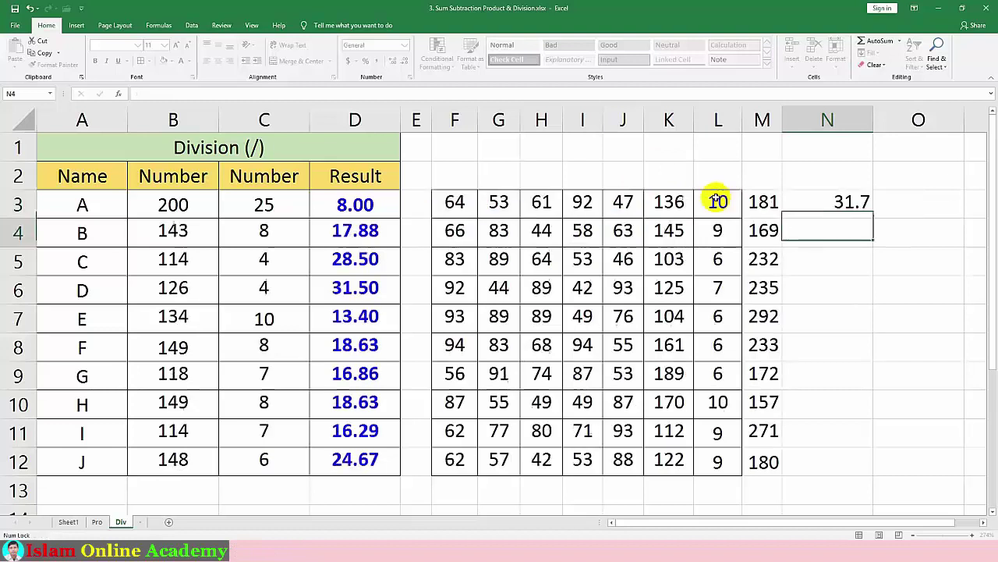
{"action": "left_click", "coordinate": [856, 210]}
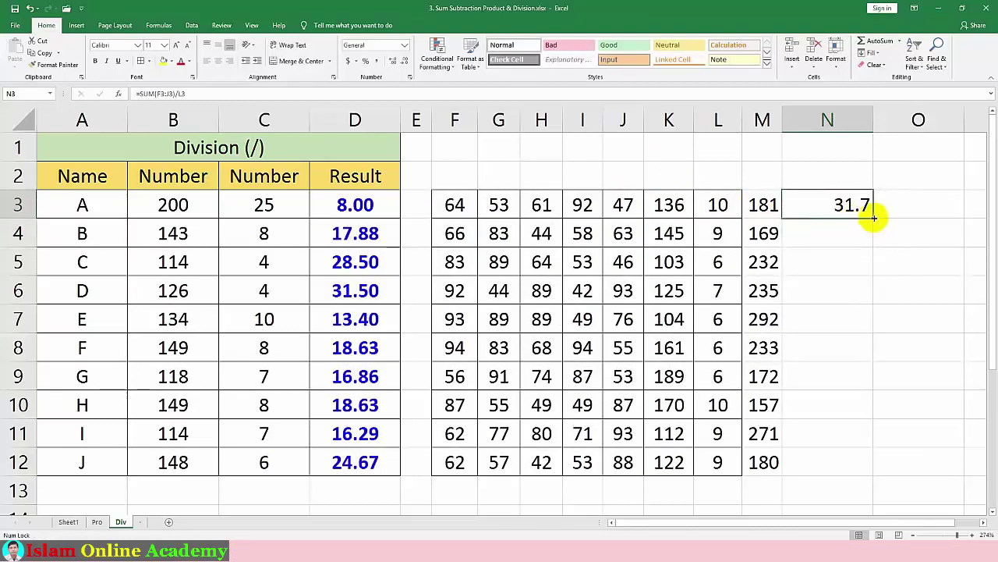
{"action": "double_click", "coordinate": [871, 219]}
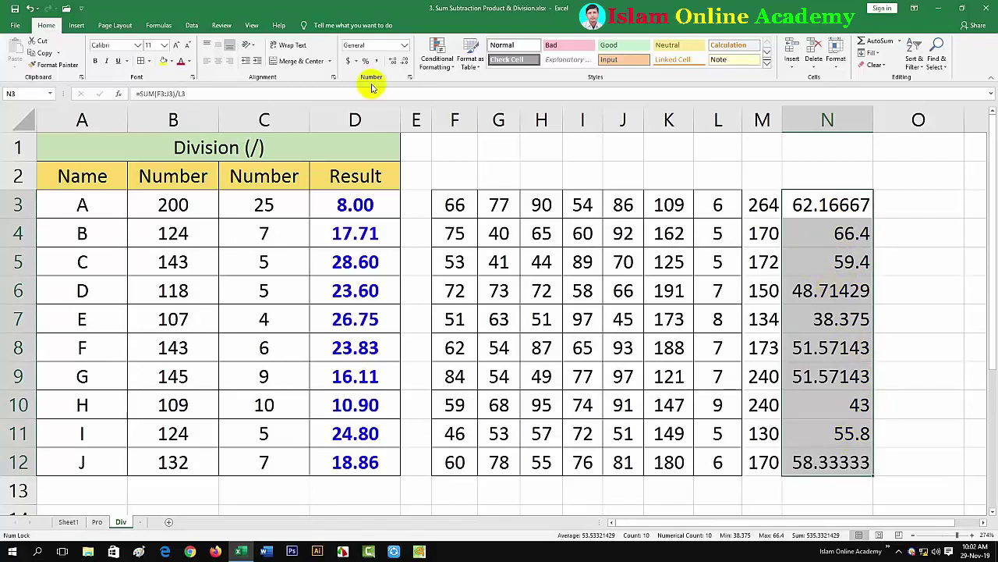
Apply Number format to N3:N12 so the quotients show 62.17 down to 58.33.
{"action": "left_click", "coordinate": [404, 47]}
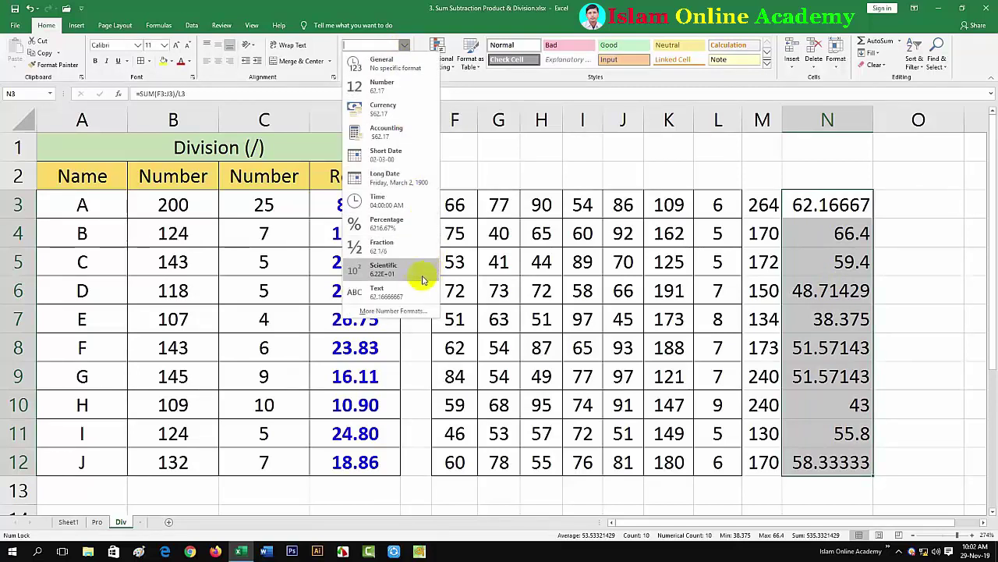
{"action": "left_click", "coordinate": [376, 92]}
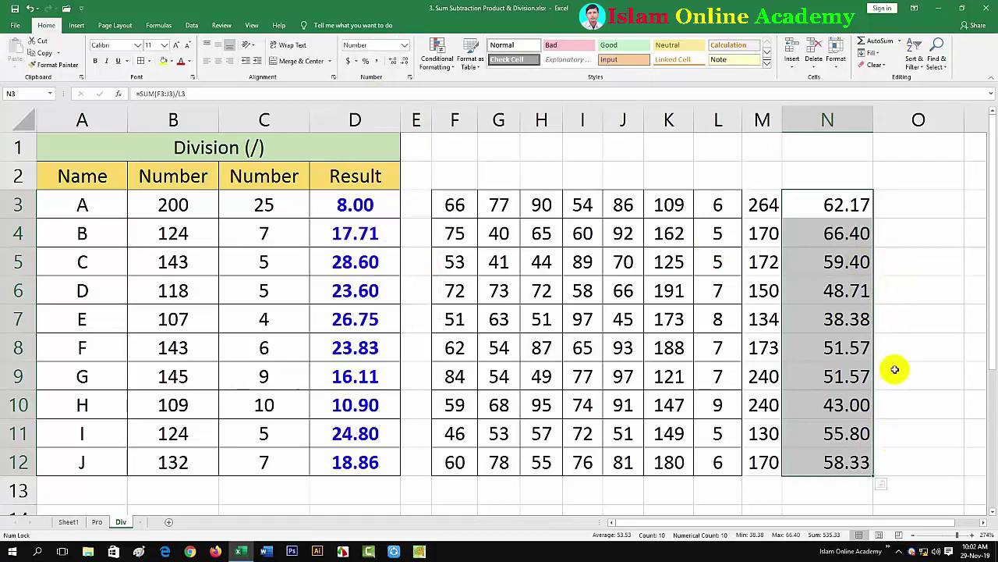
{"action": "left_click", "coordinate": [894, 369]}
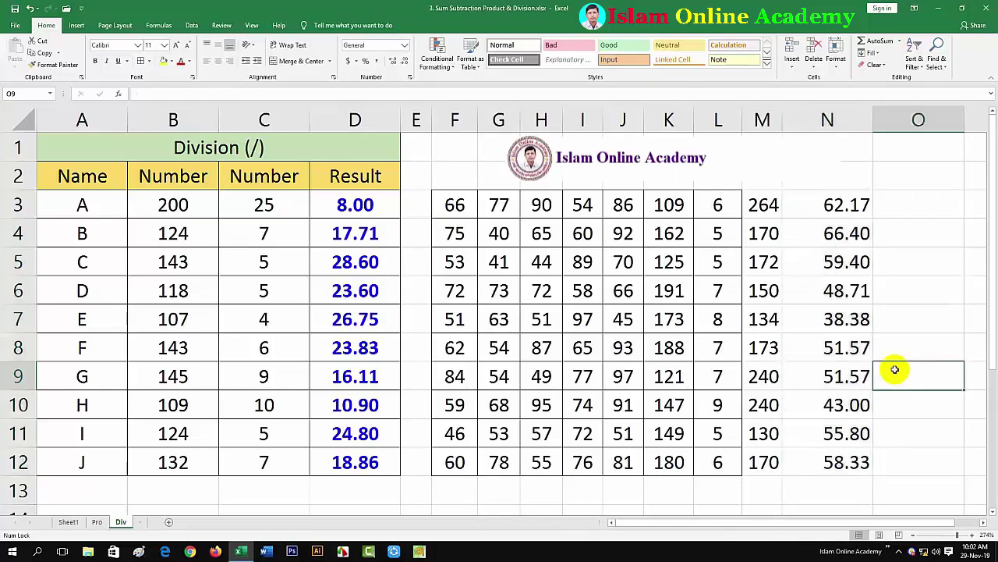